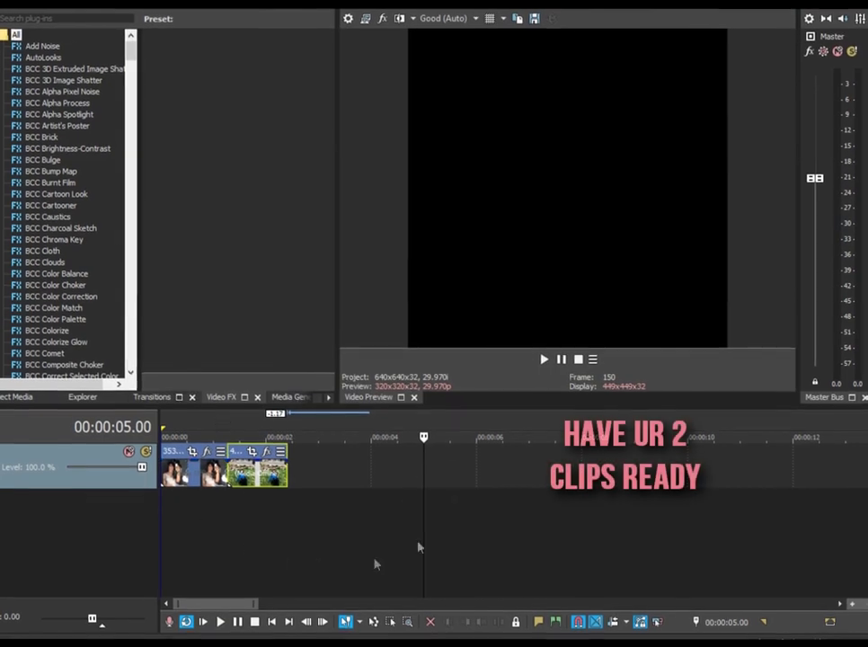
- Place the playhead near the end of the first clip, at 00:00:01.03, and select the S_FlysEyeRect effect in the plug-in list
{"action": "left_click", "coordinate": [220, 508]}
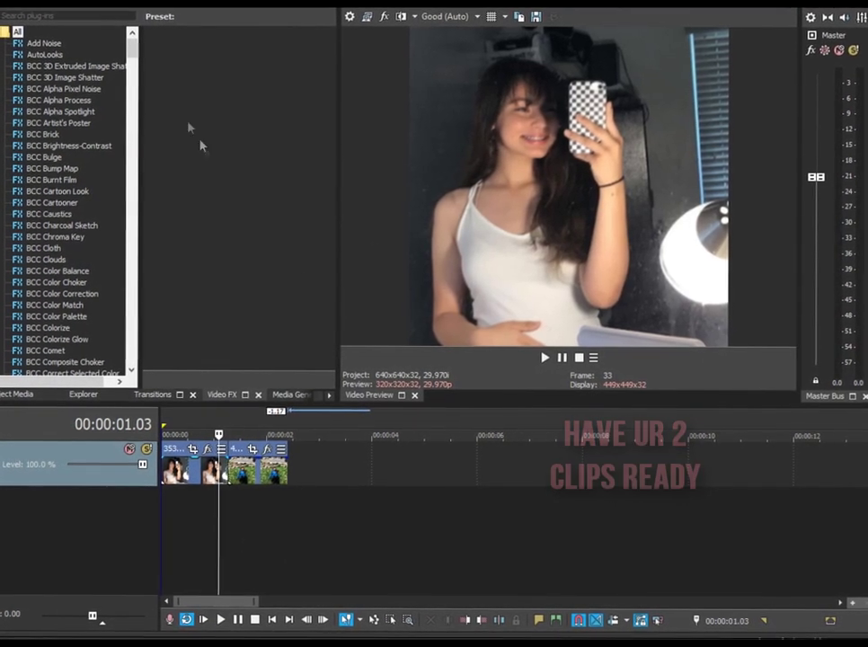
{"action": "left_click_drag", "start_coordinate": [131, 56], "coordinate": [87, 303]}
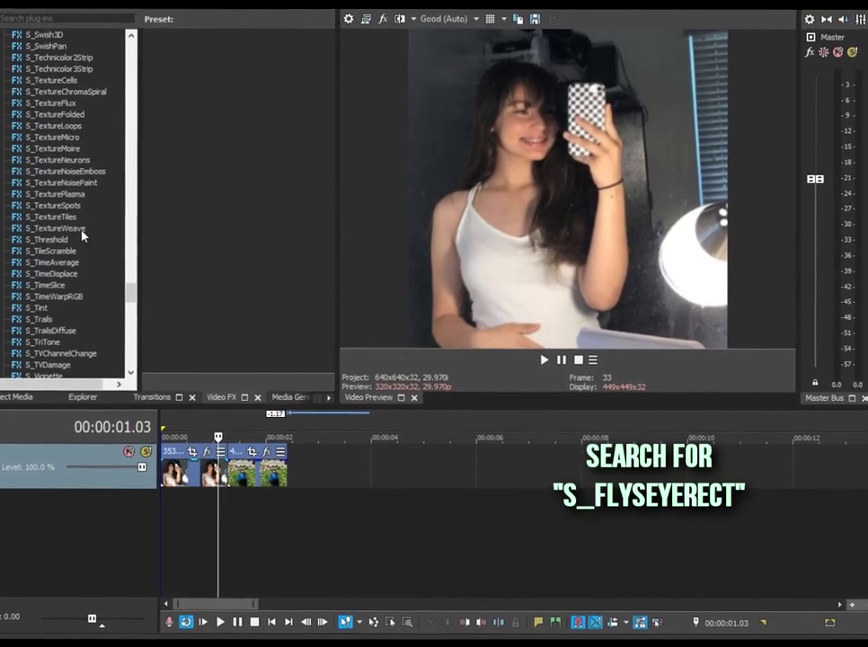
{"action": "scroll", "coordinate": [84, 234], "scroll_direction": "down", "scroll_amount": 1}
{"action": "scroll", "coordinate": [83, 234], "scroll_direction": "up", "scroll_amount": 1}
{"action": "scroll", "coordinate": [84, 234], "scroll_direction": "down", "scroll_amount": 1}
{"action": "scroll", "coordinate": [84, 234], "scroll_direction": "down", "scroll_amount": 14}
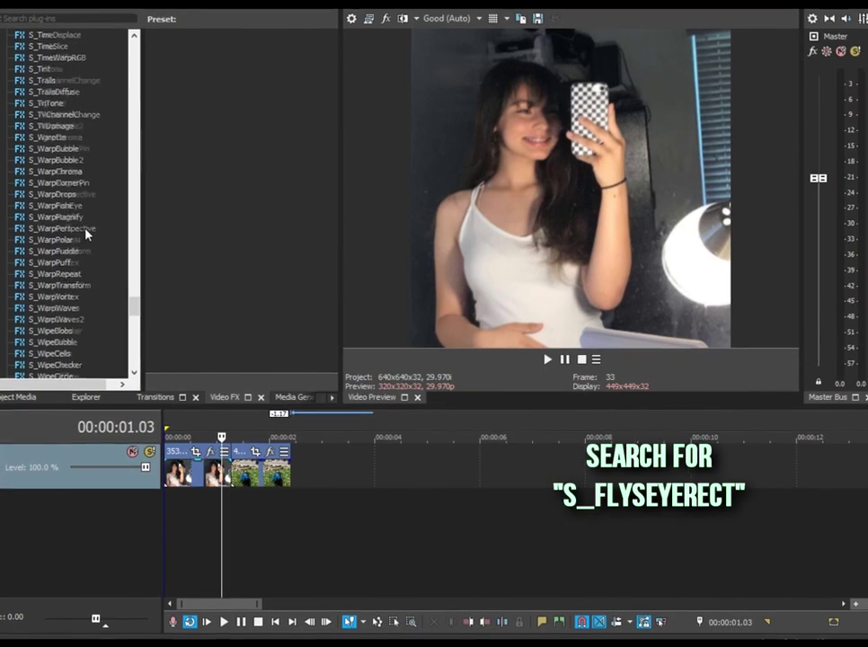
{"action": "scroll", "coordinate": [85, 230], "scroll_direction": "up", "scroll_amount": 16}
{"action": "scroll", "coordinate": [74, 196], "scroll_direction": "up", "scroll_amount": 9}
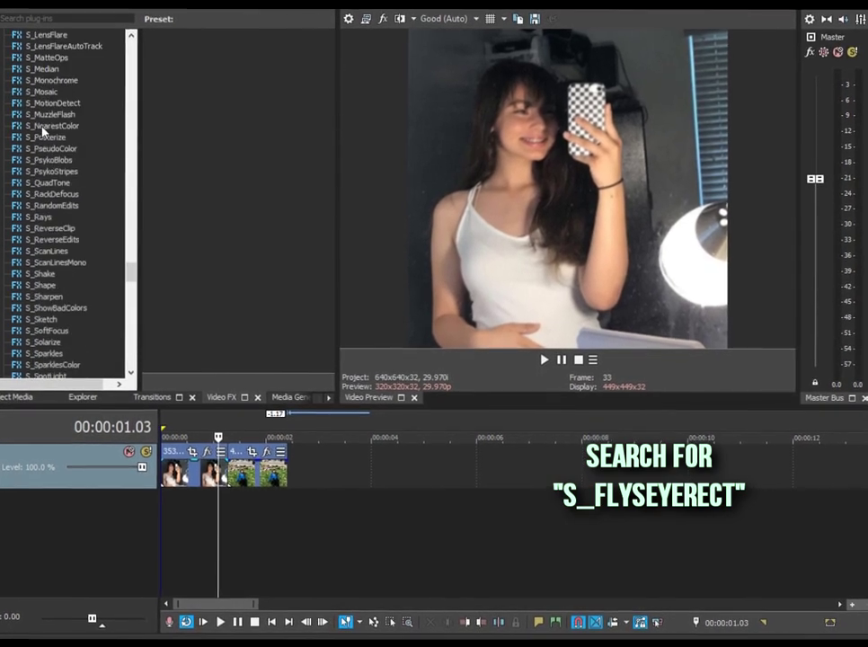
{"action": "scroll", "coordinate": [43, 131], "scroll_direction": "up", "scroll_amount": 10}
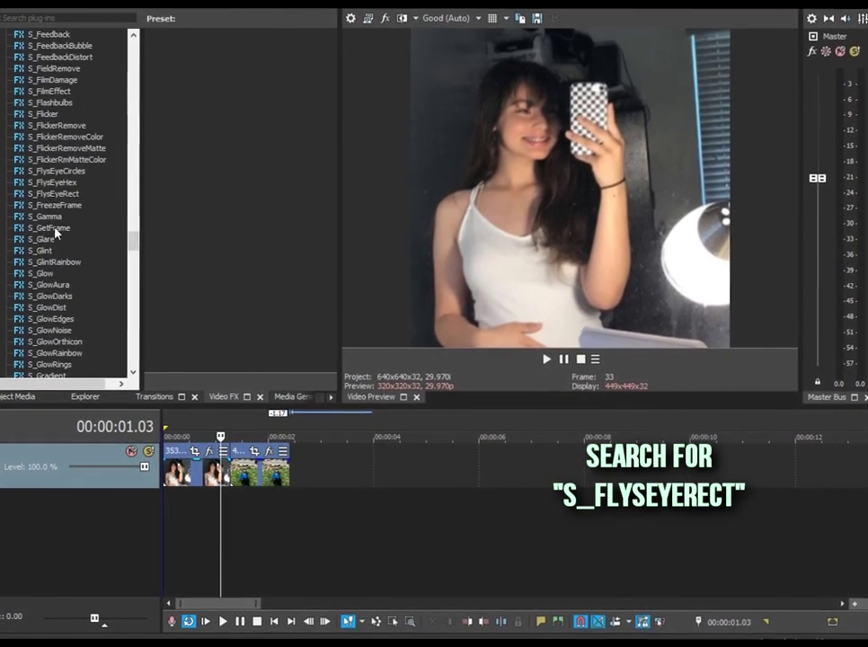
{"action": "left_click", "coordinate": [47, 194]}
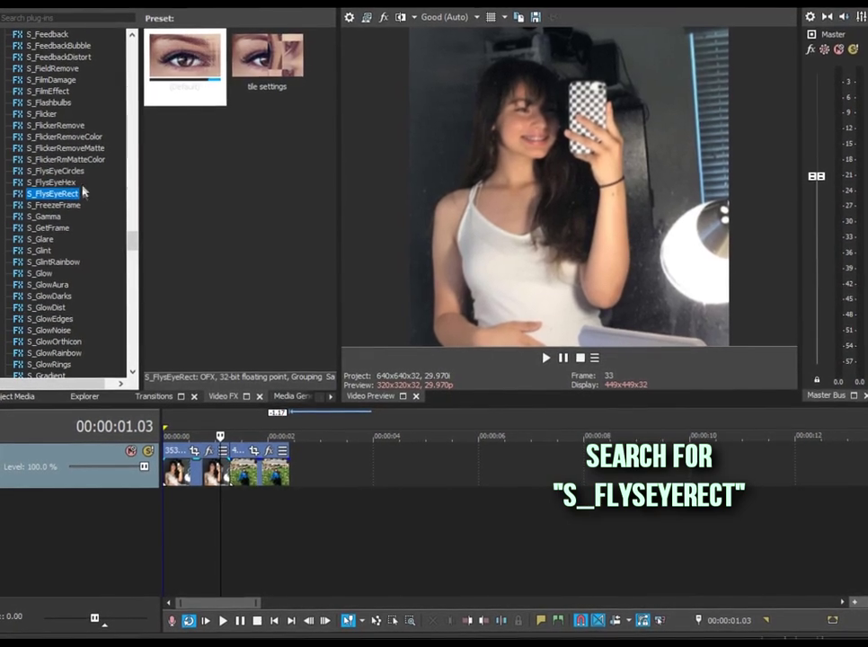
{"action": "left_click_drag", "start_coordinate": [271, 70], "coordinate": [212, 477]}
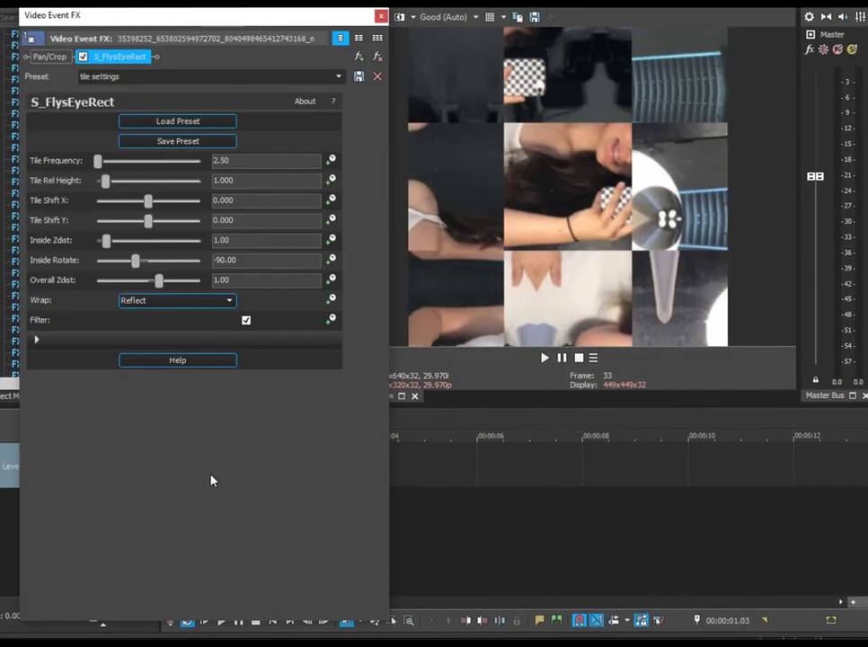
{"action": "double_click", "coordinate": [260, 164]}
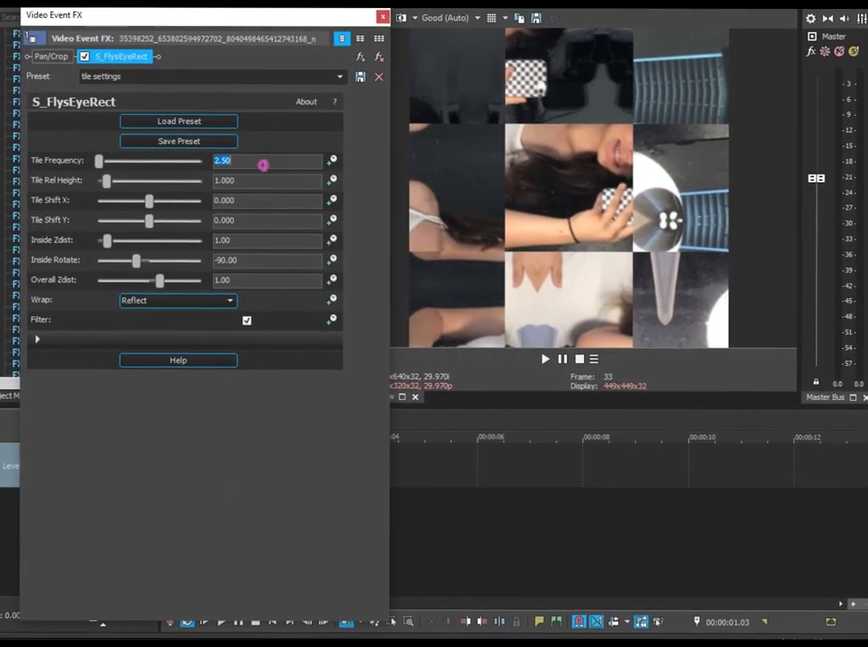
{"action": "type", "text": "3"}
{"action": "key", "text": "Return"}
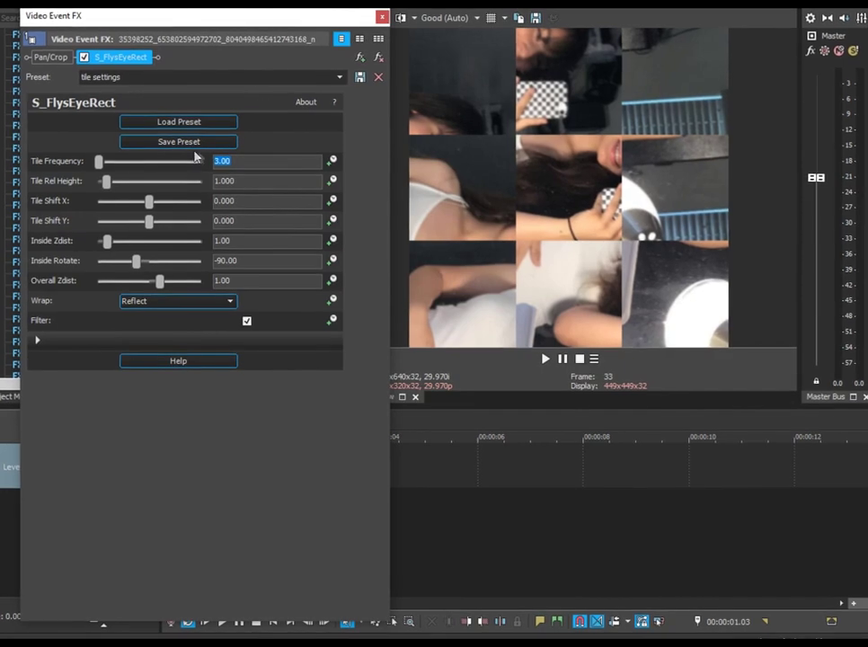
{"action": "left_click", "coordinate": [384, 18]}
- Apply the default S_FlysEyeRect preset to the first clip and remove that clip's other S_FlysEyeRect instance with the tile settings preset
{"action": "left_click_drag", "start_coordinate": [197, 59], "coordinate": [205, 127]}
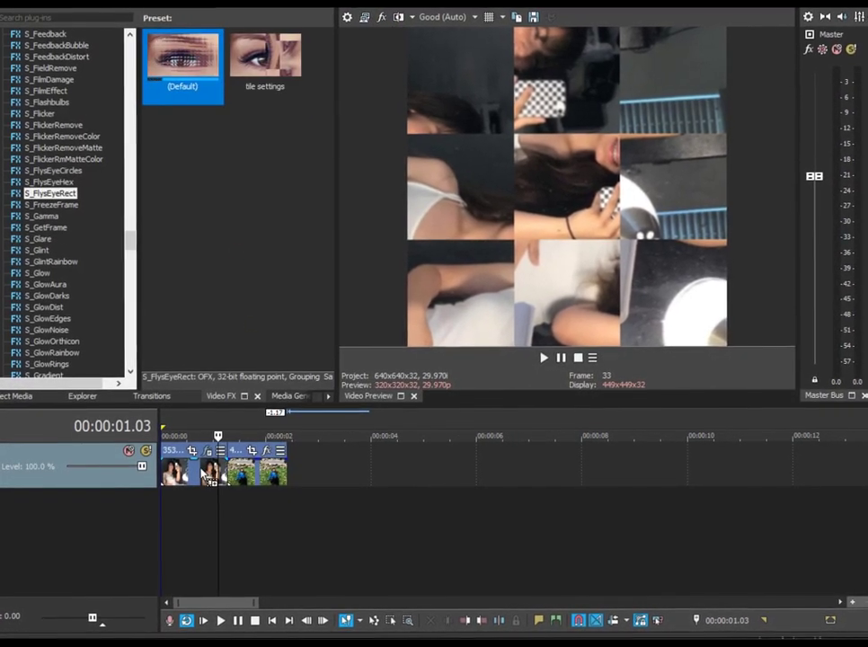
{"action": "left_click_drag", "start_coordinate": [205, 474], "coordinate": [206, 476]}
{"action": "left_click", "coordinate": [124, 58]}
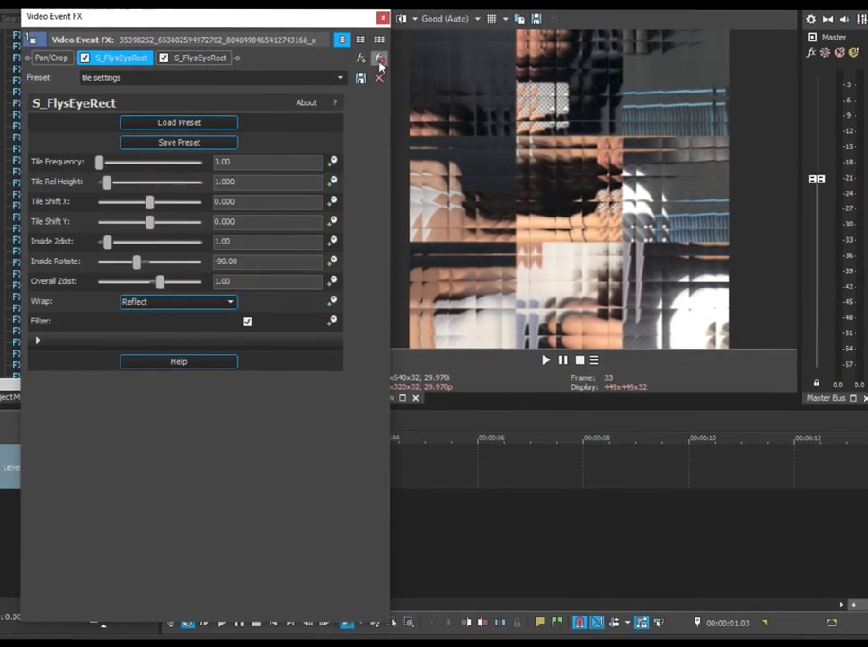
{"action": "left_click", "coordinate": [381, 61]}
- Set the first clip's S_FlysEyeRect Tile Frequency to 3.00 and Inside Zdist to 1.00
{"action": "type", "text": "3'"}
{"action": "key", "text": "Return"}
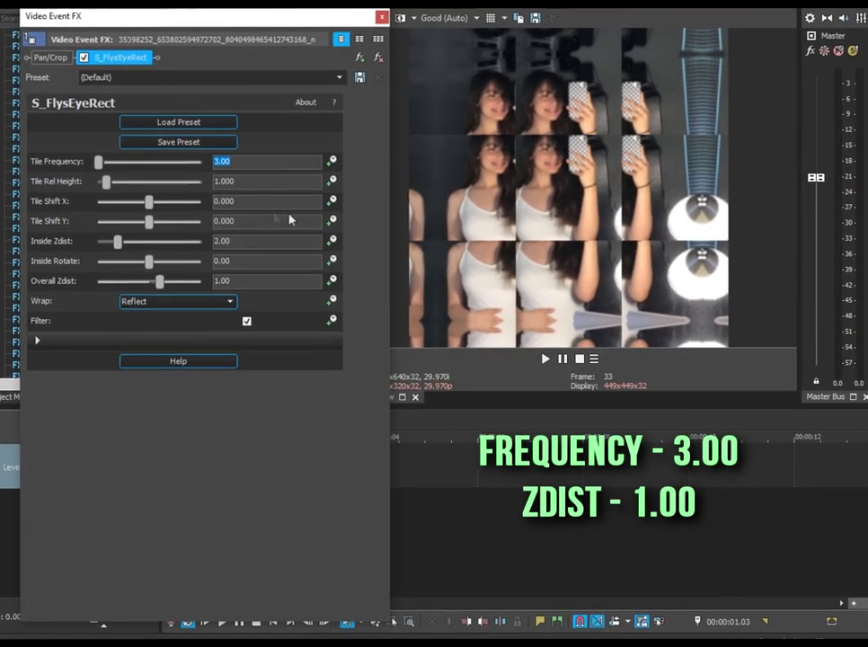
{"action": "left_click", "coordinate": [216, 161]}
{"action": "double_click", "coordinate": [216, 160]}
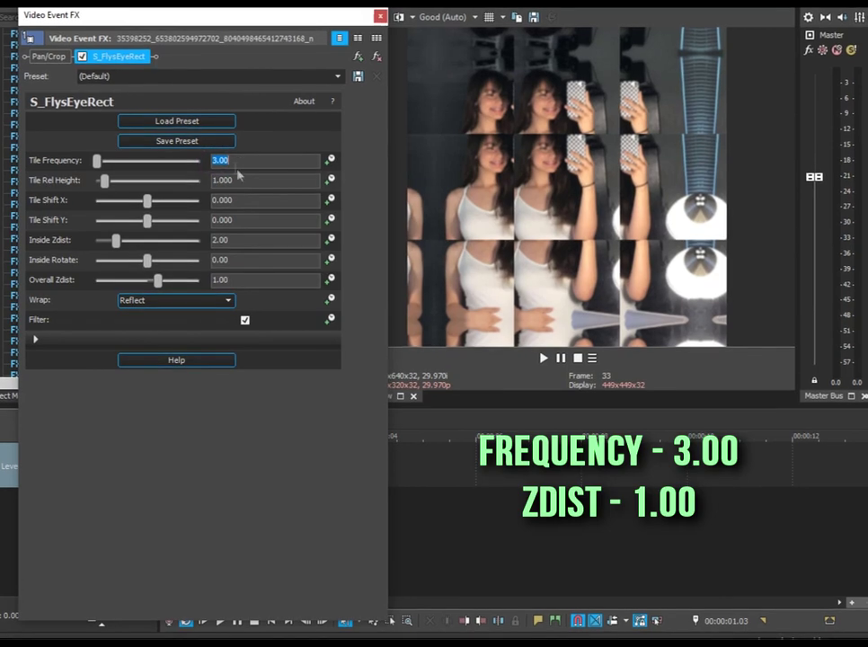
{"action": "left_click", "coordinate": [246, 243]}
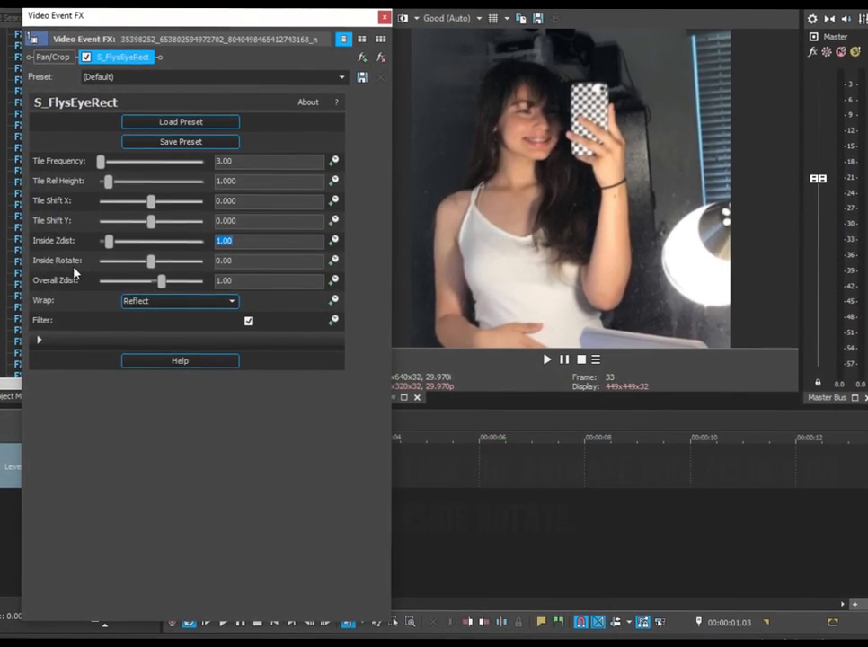
- Animate Inside Rotate with its 0.00 keyframe moved to 00:00:01.00 and a keyframe of 90.00 at the clip's end, 00:00:01.08
{"action": "left_click", "coordinate": [334, 261]}
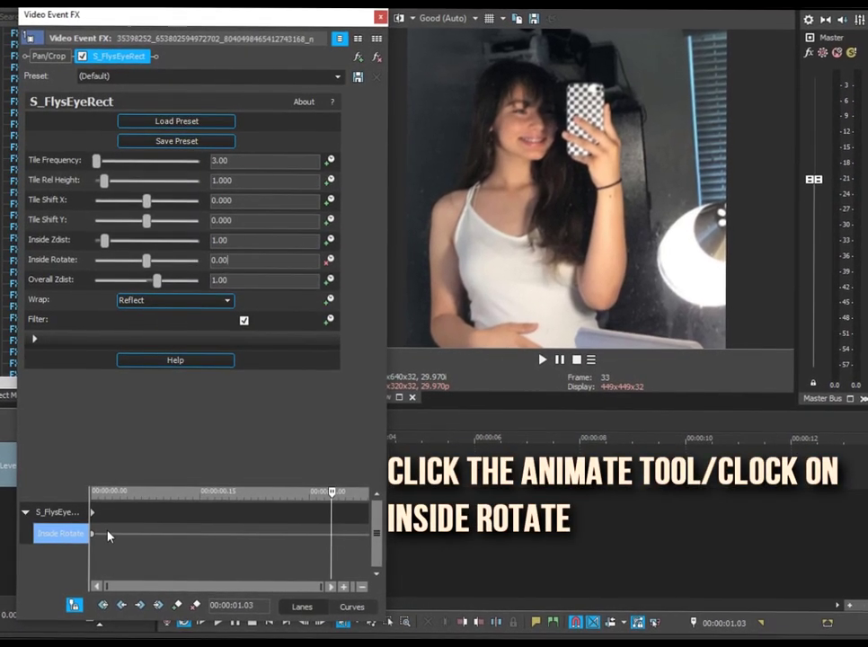
{"action": "left_click_drag", "start_coordinate": [93, 534], "coordinate": [380, 543]}
{"action": "left_click", "coordinate": [331, 532]}
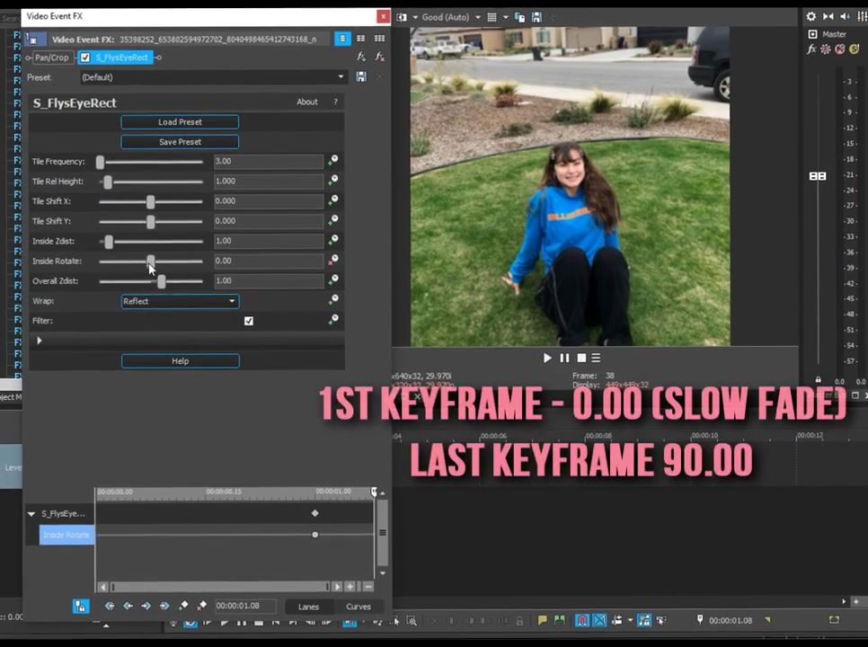
{"action": "type", "text": "90"}
{"action": "key", "text": "Return"}
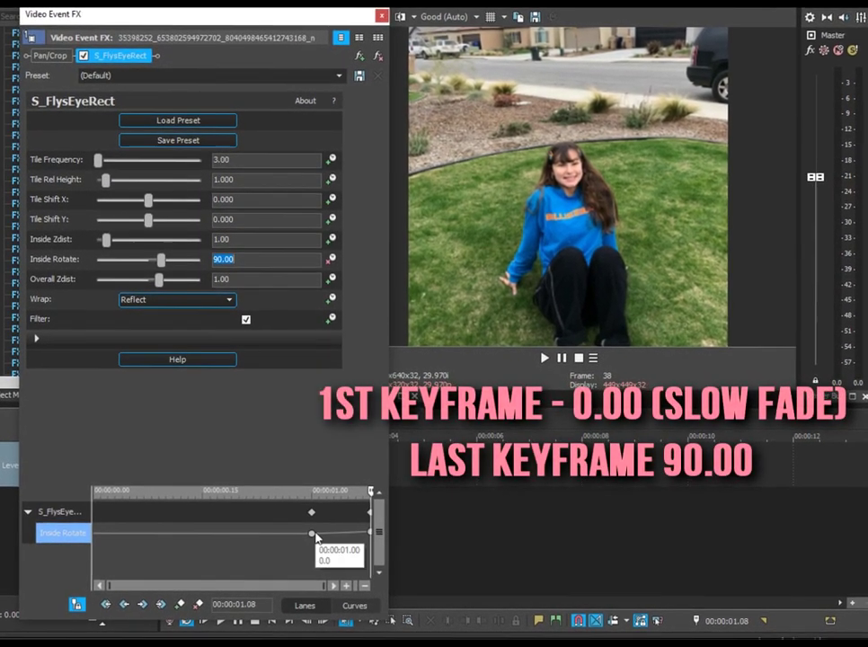
- Change the interpolation of the first Inside Rotate keyframe to Slow Fade and close the effect settings
{"action": "right_click", "coordinate": [313, 534]}
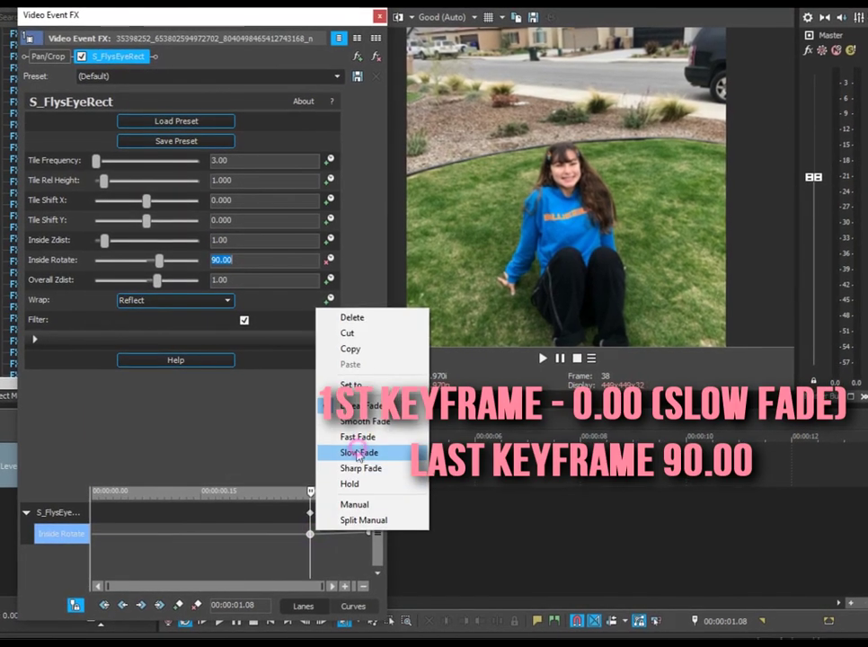
{"action": "left_click", "coordinate": [357, 453]}
{"action": "left_click_drag", "start_coordinate": [312, 535], "coordinate": [328, 537]}
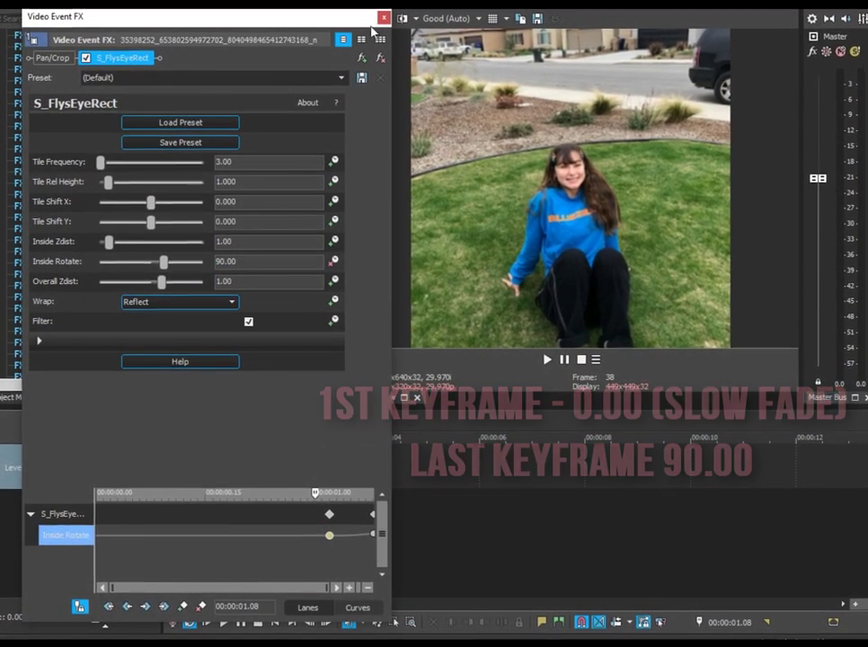
{"action": "left_click", "coordinate": [384, 17]}
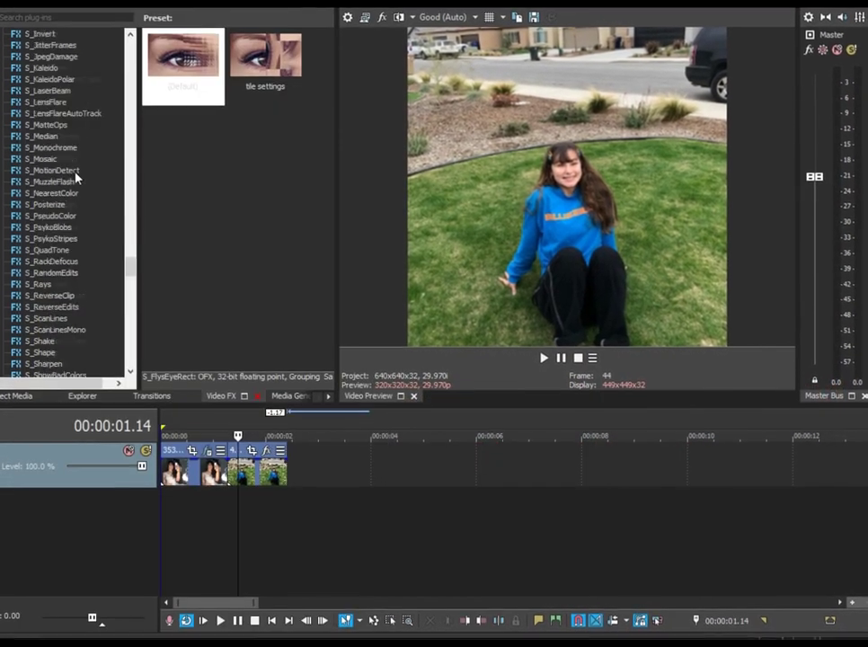
- Find the S_BlurMoCurves effect and apply its default preset to the first clip
{"action": "scroll", "coordinate": [77, 176], "scroll_direction": "down", "scroll_amount": 7}
{"action": "scroll", "coordinate": [78, 175], "scroll_direction": "up", "scroll_amount": 20}
{"action": "scroll", "coordinate": [77, 174], "scroll_direction": "up", "scroll_amount": 12}
{"action": "left_click", "coordinate": [68, 239]}
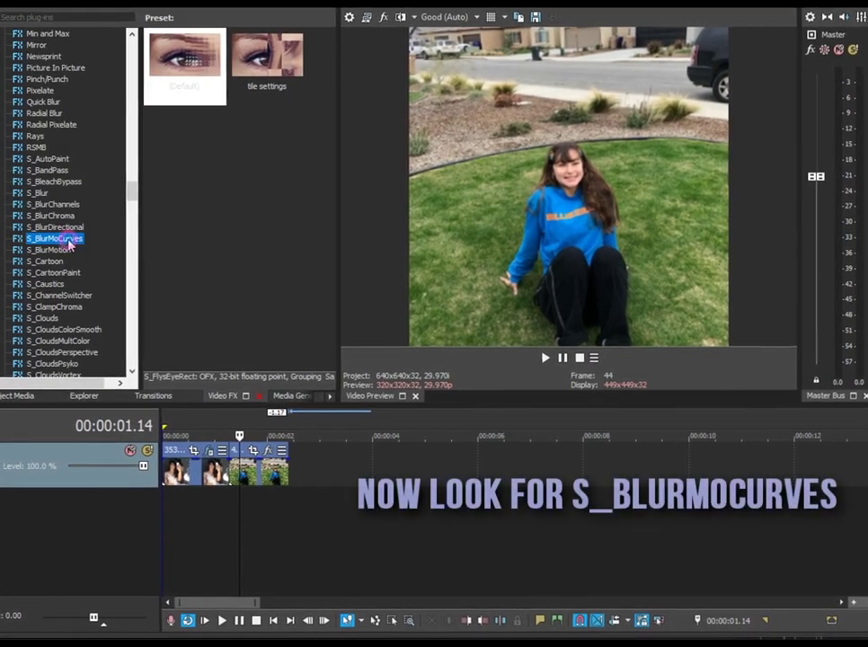
{"action": "left_click_drag", "start_coordinate": [183, 75], "coordinate": [214, 472]}
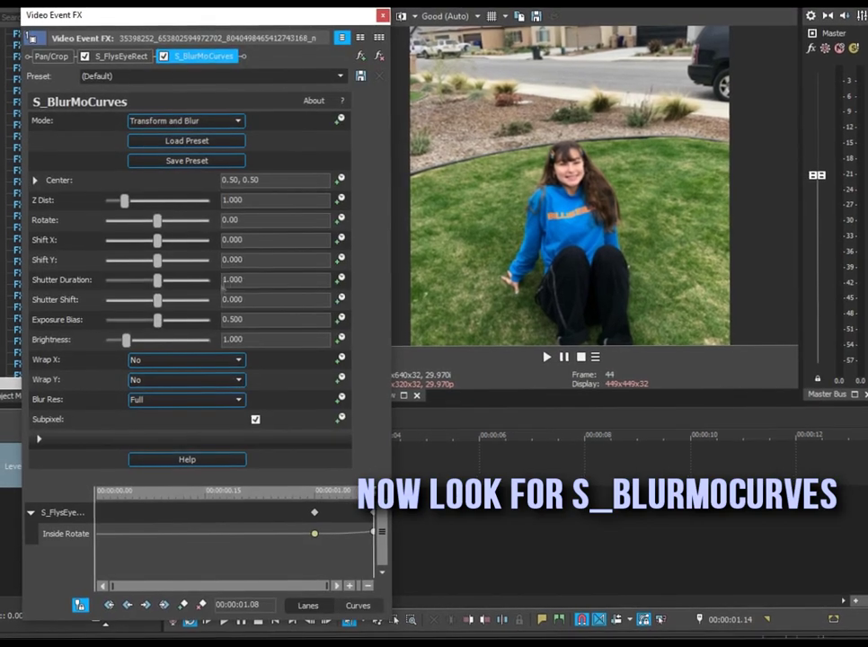
- Set the S_BlurMoCurves Shutter Duration to 0.500
{"action": "left_click", "coordinate": [235, 283]}
{"action": "type", "text": "3."}
{"action": "key", "text": "BackSpace"}
{"action": "key", "text": "BackSpace"}
{"action": "type", "text": ".3"}
{"action": "key", "text": "BackSpace"}
{"action": "key", "text": "BackSpace"}
{"action": "type", "text": ".5"}
{"action": "key", "text": "Return"}
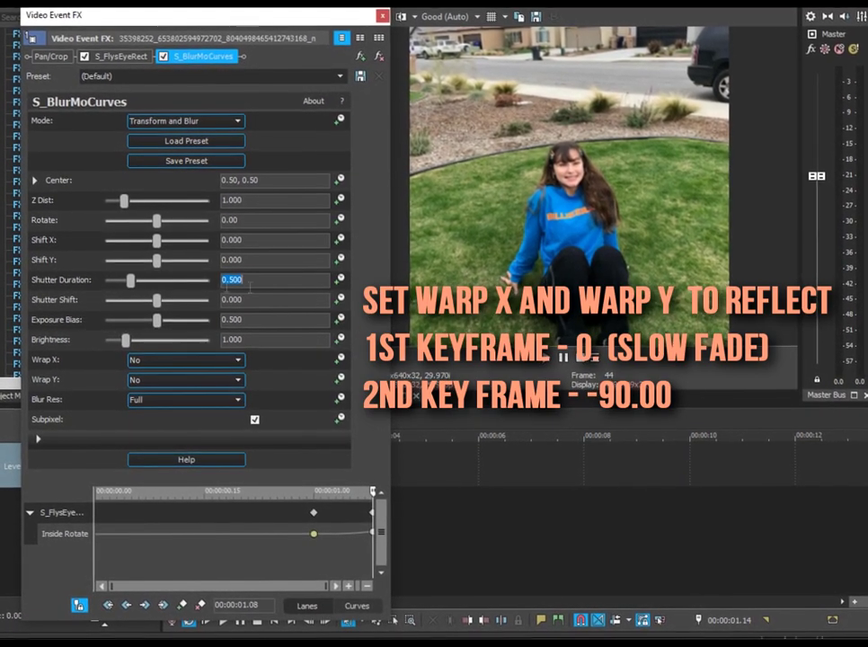
- Animate the S_BlurMoCurves Rotate value with a 0.00 keyframe at 00:00:01.00 and a keyframe of -90.00 at 00:00:01.08
{"action": "left_click", "coordinate": [306, 201]}
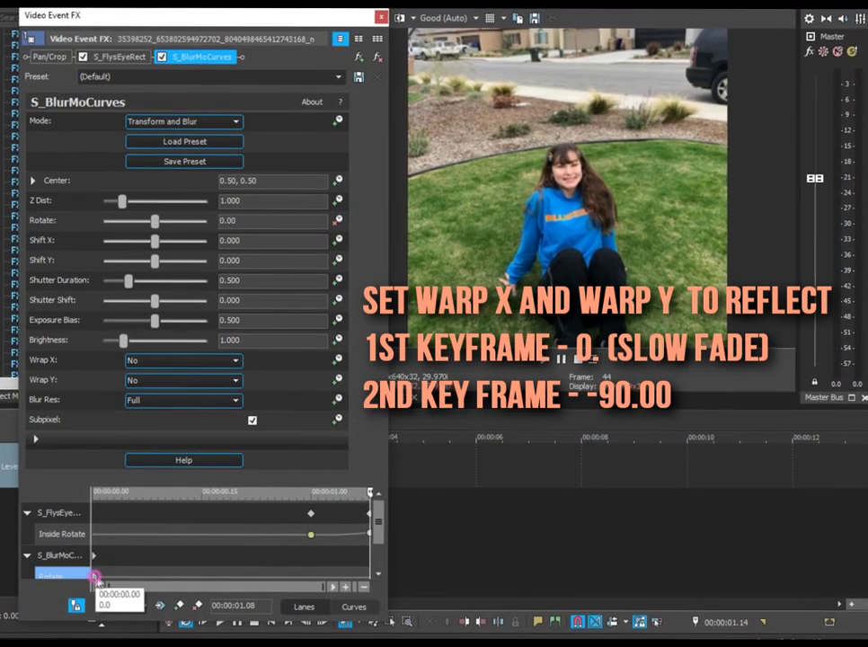
{"action": "left_click_drag", "start_coordinate": [338, 586], "coordinate": [314, 579]}
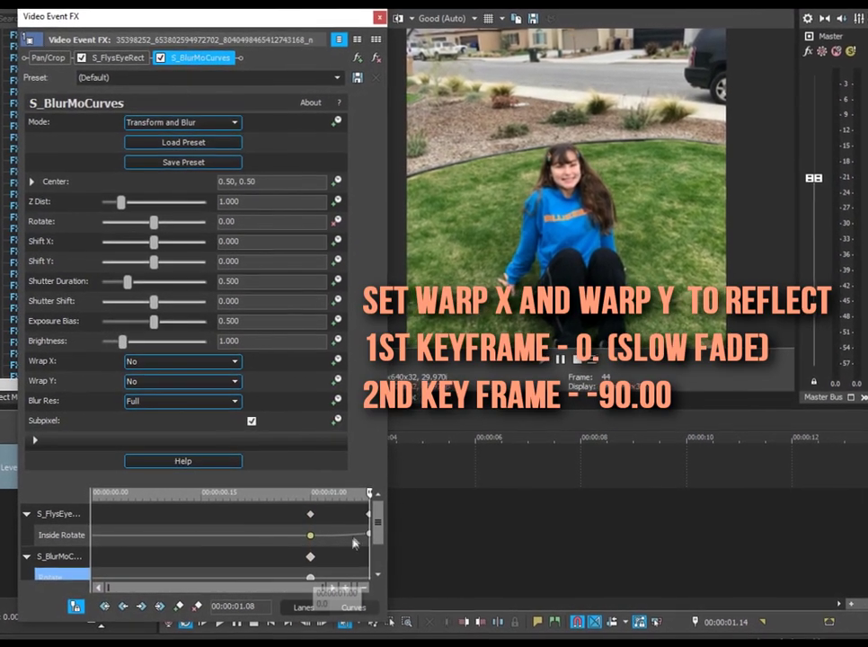
{"action": "left_click_drag", "start_coordinate": [381, 537], "coordinate": [377, 571]}
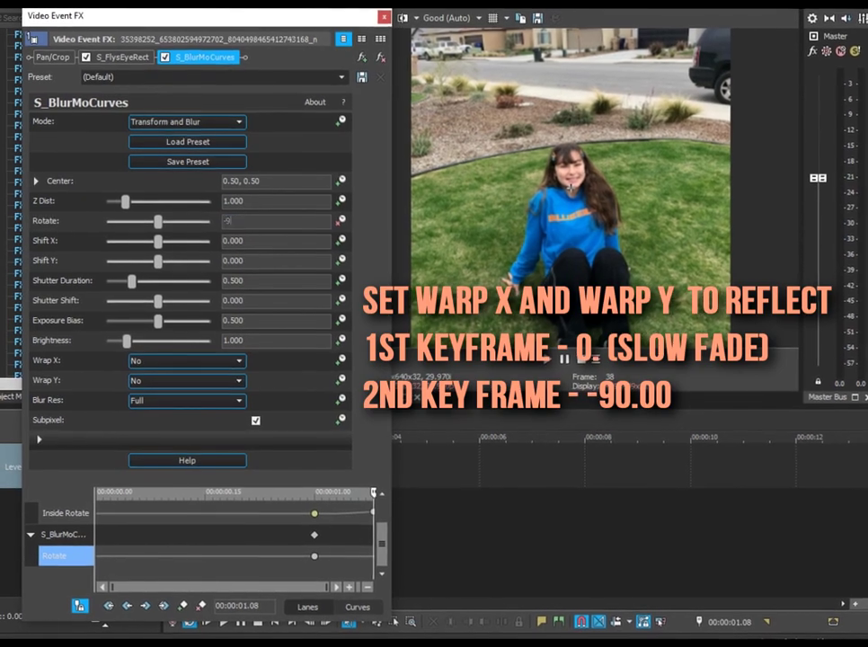
{"action": "key", "text": "Return"}
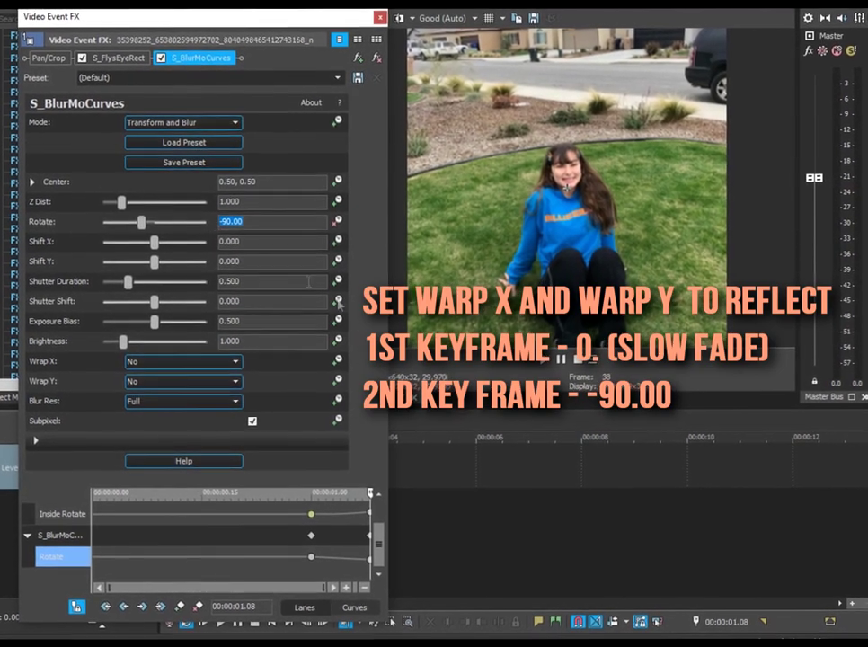
- Change the interpolation of the S_BlurMoCurves Rotate keyframe at 00:00:01.00 to Slow Fade
{"action": "right_click", "coordinate": [312, 559]}
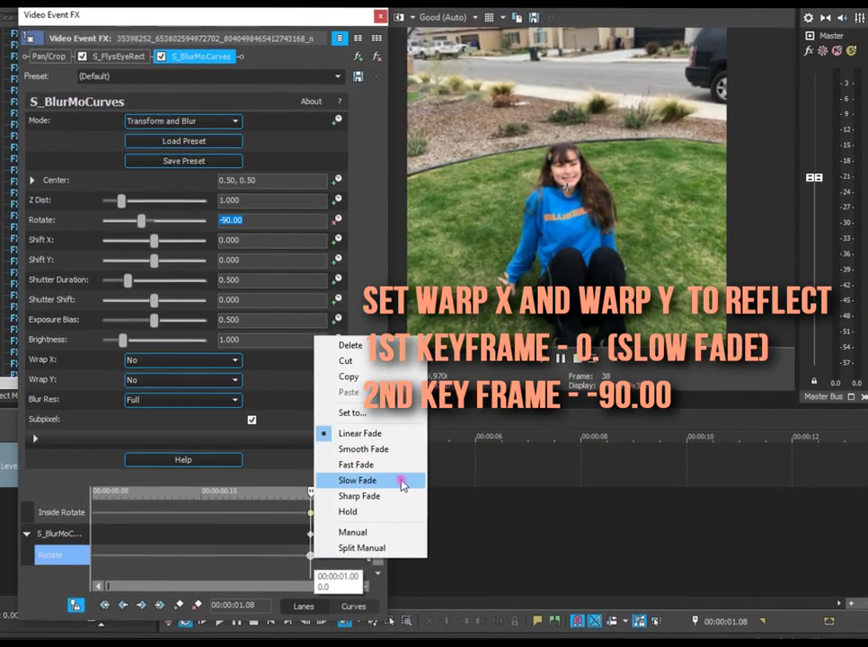
{"action": "left_click", "coordinate": [401, 479]}
{"action": "left_click", "coordinate": [359, 535]}
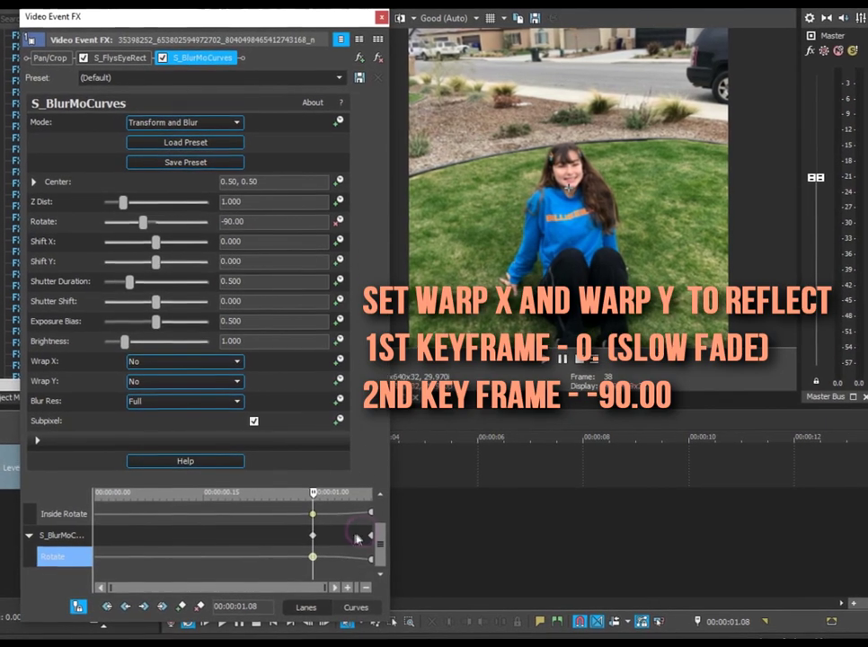
{"action": "mouse_move", "coordinate": [329, 501]}
{"action": "left_mouse_down"}
{"action": "mouse_move", "coordinate": [355, 505]}
{"action": "mouse_move", "coordinate": [320, 510]}
{"action": "left_mouse_up"}
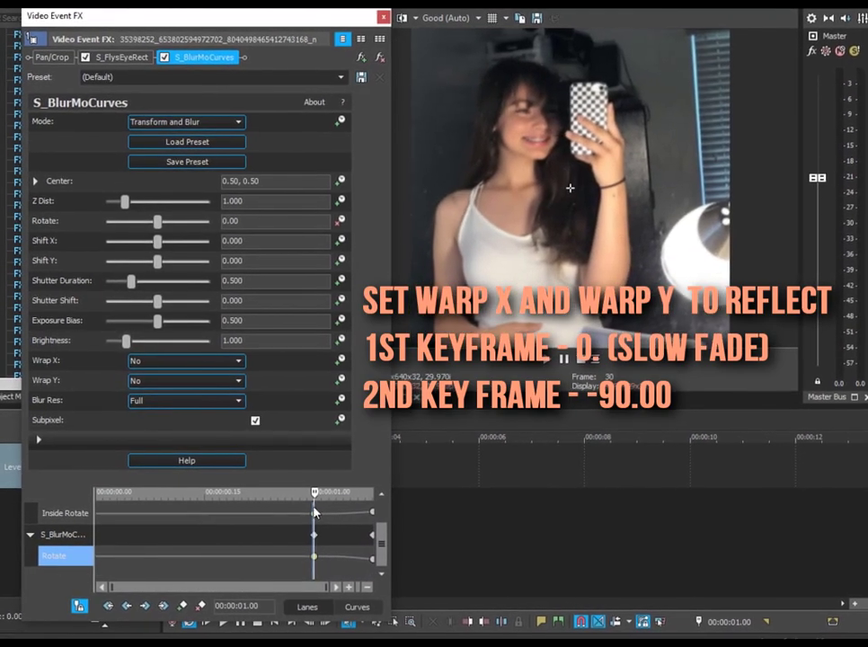
{"action": "left_click_drag", "start_coordinate": [356, 506], "coordinate": [377, 506]}
{"action": "left_click", "coordinate": [136, 58]}
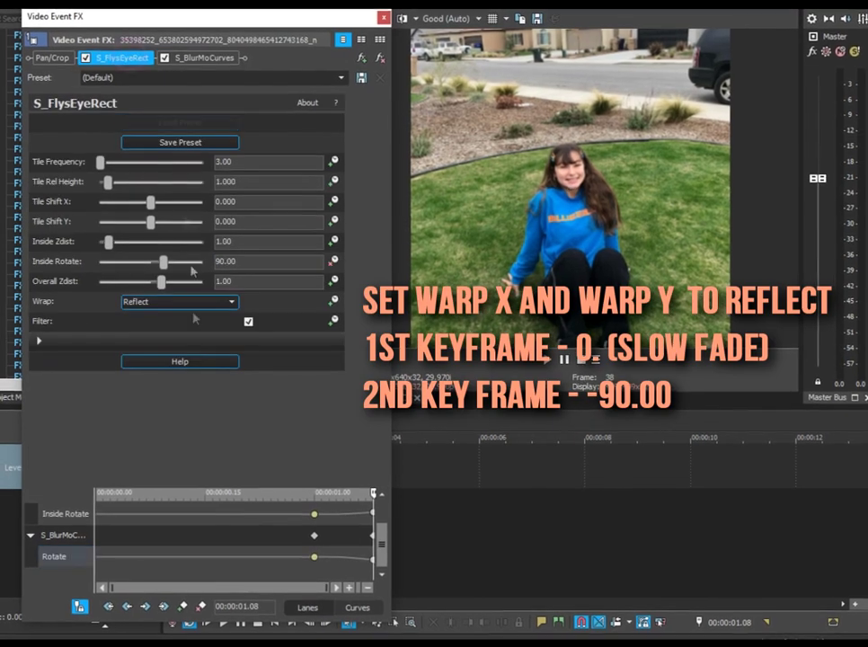
{"action": "left_click", "coordinate": [40, 339]}
{"action": "left_click", "coordinate": [39, 340]}
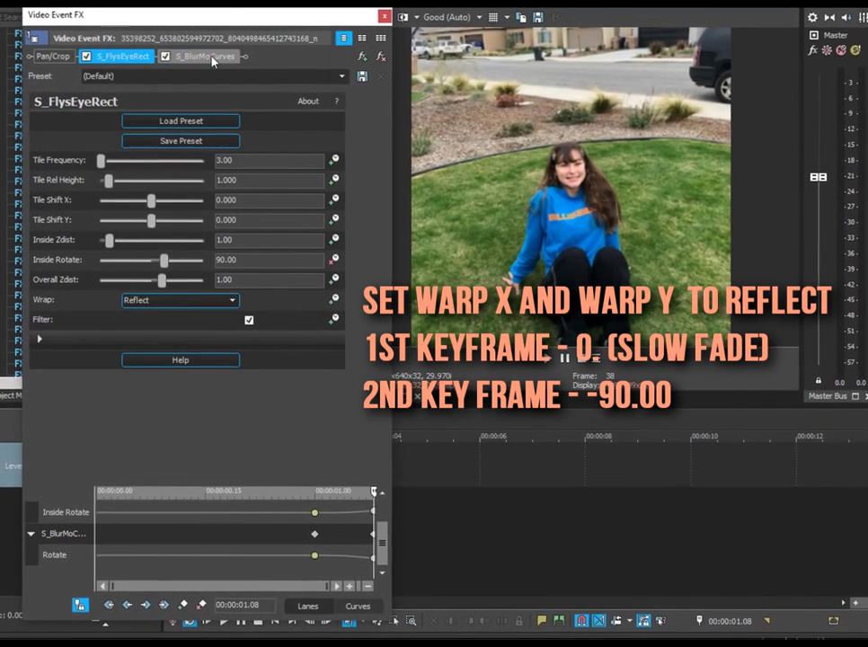
- Set both Wrap X and Wrap Y of S_BlurMoCurves to Reflect
{"action": "left_click", "coordinate": [207, 56]}
{"action": "left_click", "coordinate": [169, 379]}
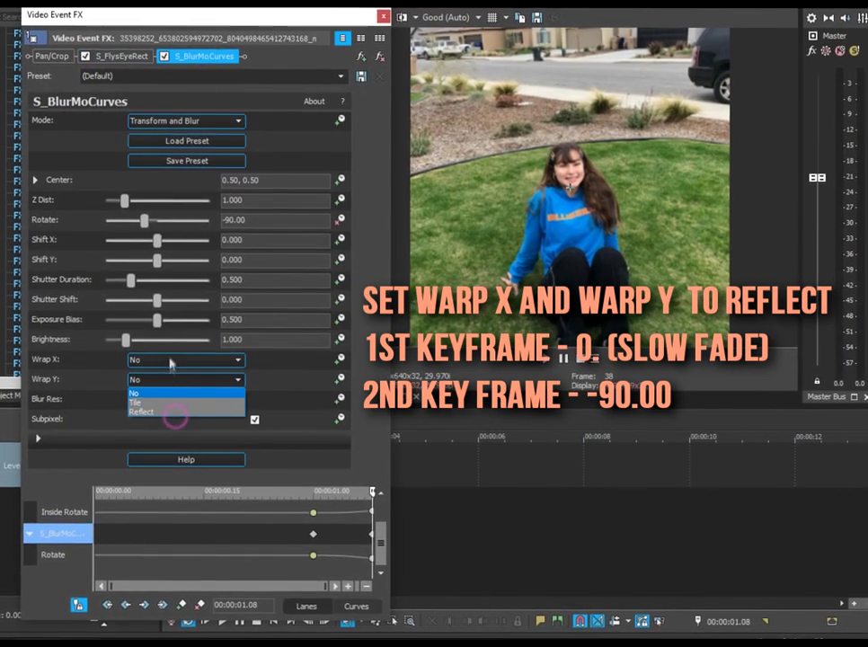
{"action": "left_click", "coordinate": [168, 356]}
{"action": "left_click", "coordinate": [165, 361]}
{"action": "left_click", "coordinate": [159, 391]}
{"action": "left_click", "coordinate": [153, 382]}
{"action": "left_click", "coordinate": [163, 426]}
{"action": "left_click", "coordinate": [154, 380]}
{"action": "left_click", "coordinate": [159, 410]}
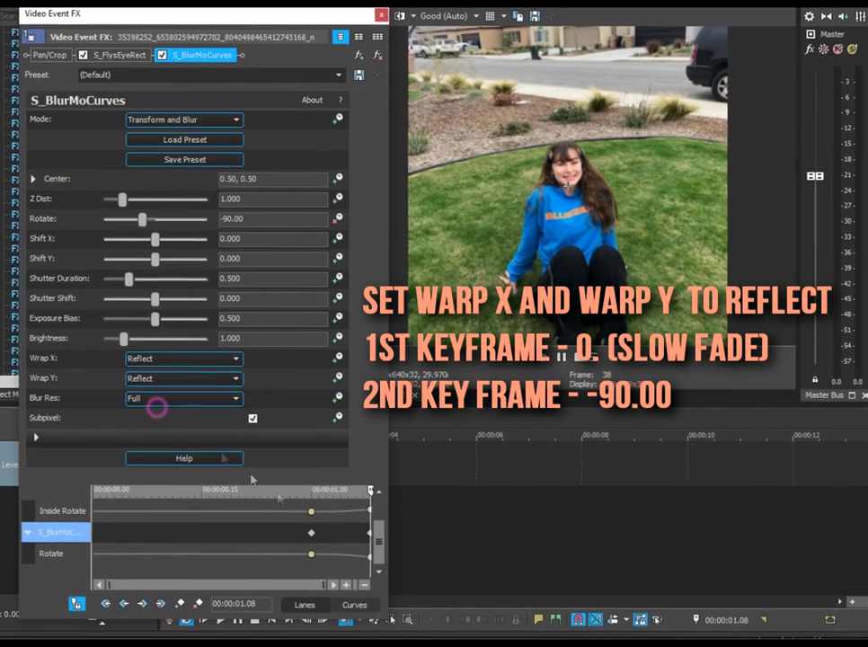
{"action": "mouse_move", "coordinate": [348, 526]}
{"action": "left_mouse_down"}
{"action": "mouse_move", "coordinate": [300, 531]}
{"action": "mouse_move", "coordinate": [354, 526]}
{"action": "left_mouse_up"}
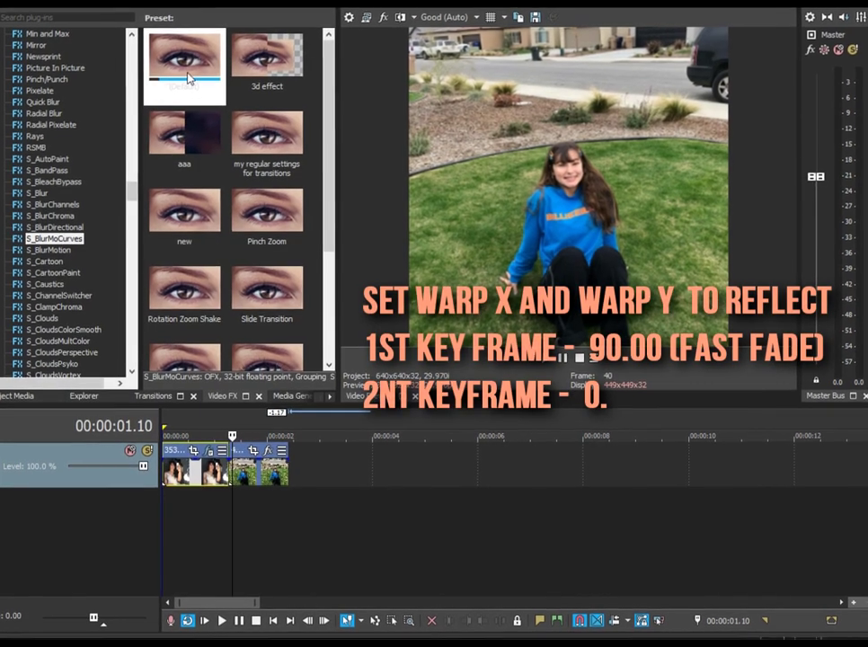
- Apply the default S_BlurMoCurves preset to the second clip and keyframe its Rotate value at 90.00
{"action": "left_click_drag", "start_coordinate": [189, 84], "coordinate": [239, 469]}
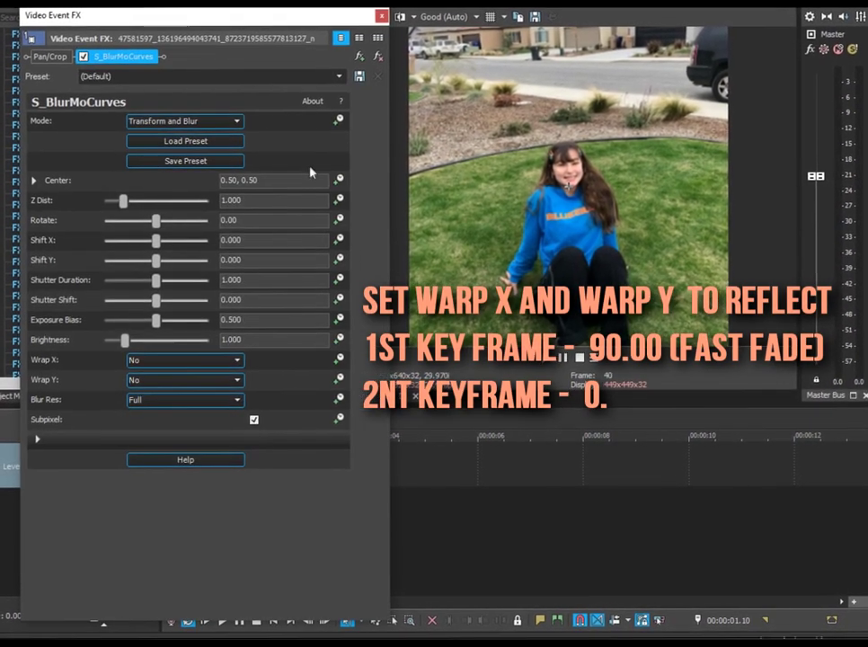
{"action": "left_click", "coordinate": [339, 222]}
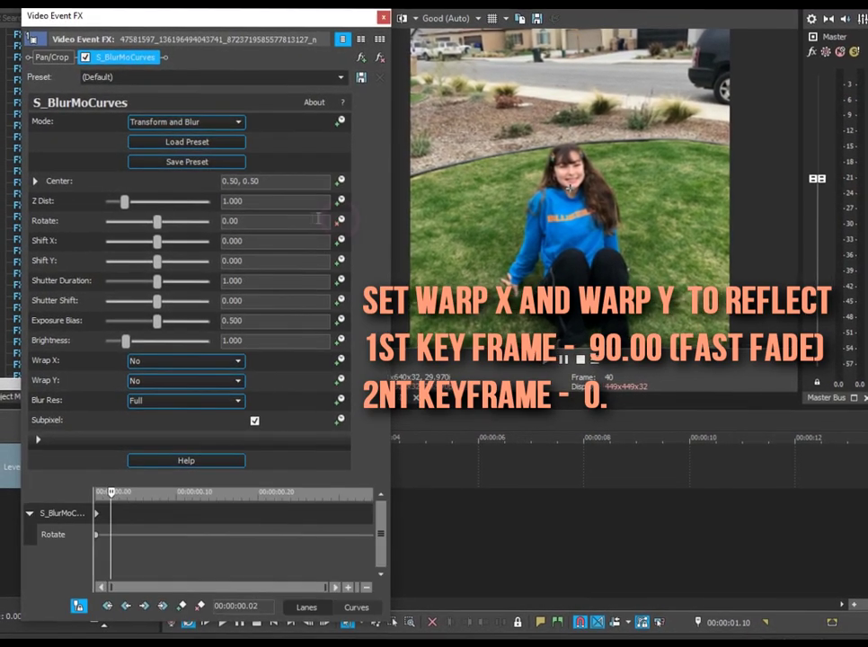
{"action": "double_click", "coordinate": [292, 221]}
{"action": "type", "text": "-90"}
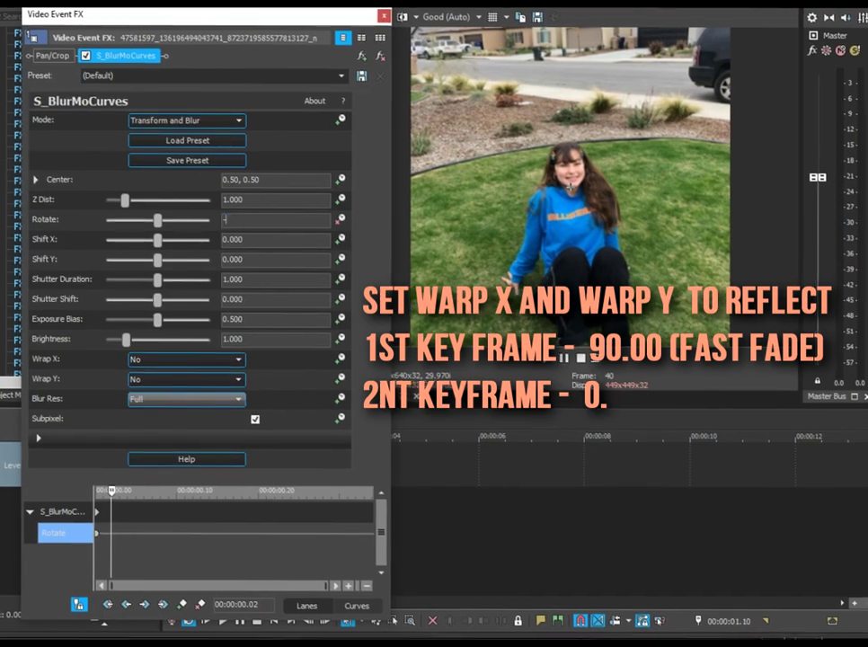
{"action": "key", "text": "BackSpace"}
{"action": "key", "text": "BackSpace"}
{"action": "key", "text": "BackSpace"}
{"action": "type", "text": "90"}
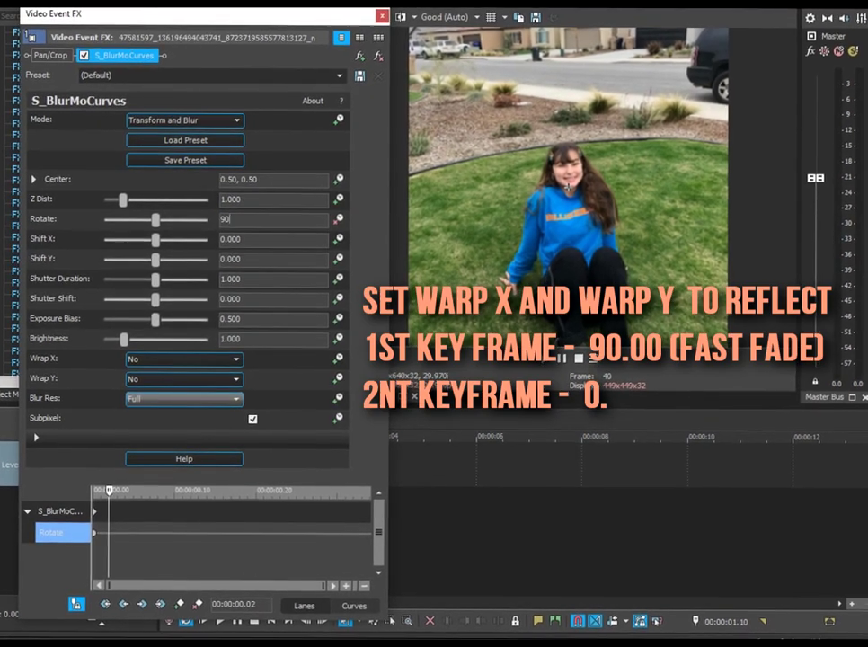
{"action": "key", "text": "Return"}
- Place the 90.0 Rotate keyframe at 00:00:00.00 with Fast Fade interpolation and the 0.0 keyframe at 00:00:00.08
{"action": "left_click", "coordinate": [96, 535]}
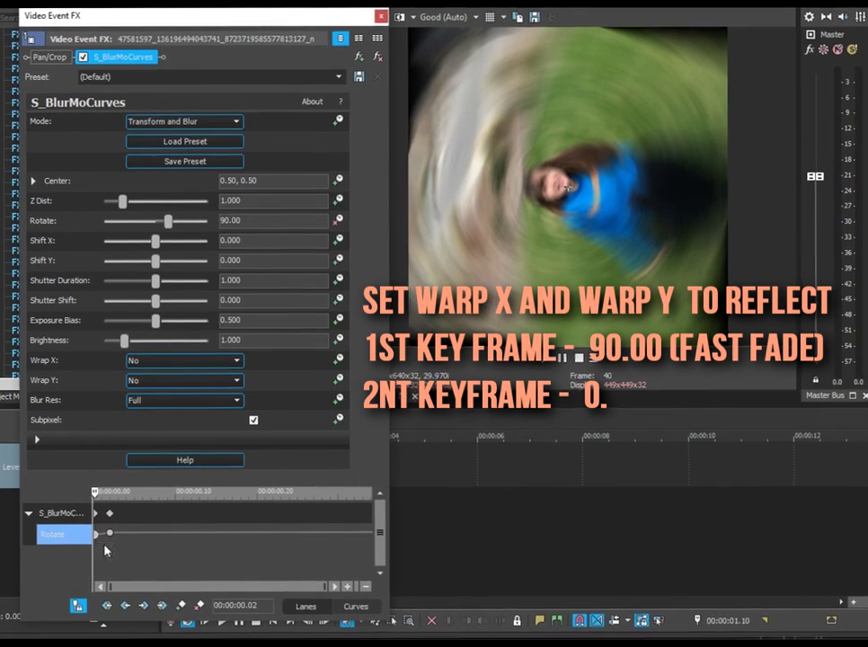
{"action": "left_click_drag", "start_coordinate": [97, 538], "coordinate": [164, 544]}
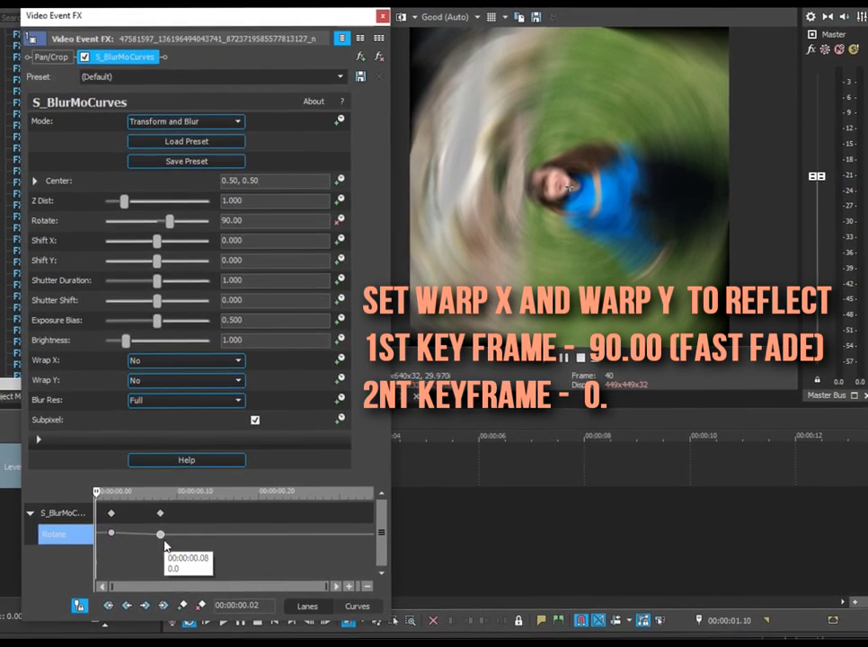
{"action": "right_click", "coordinate": [96, 534]}
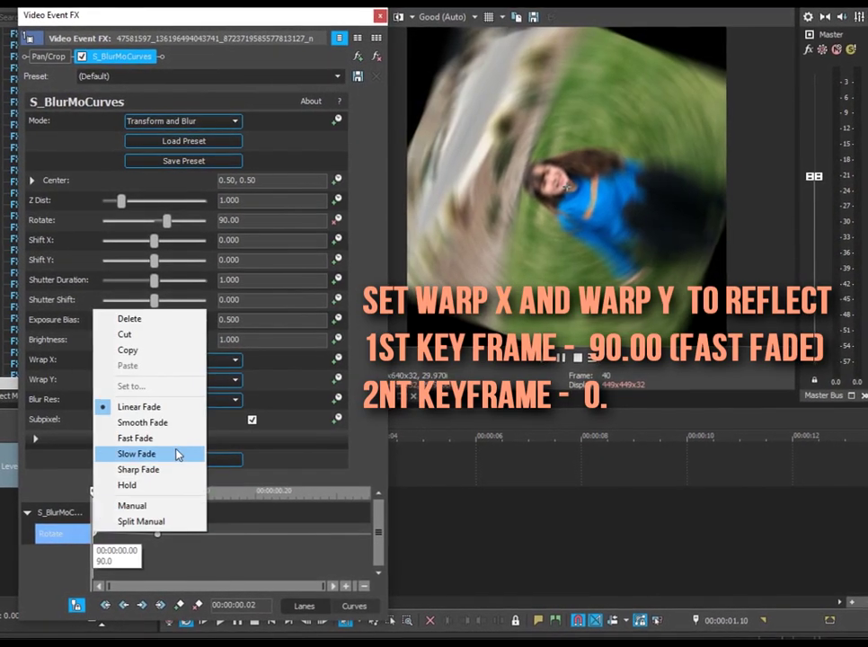
{"action": "left_click", "coordinate": [174, 442]}
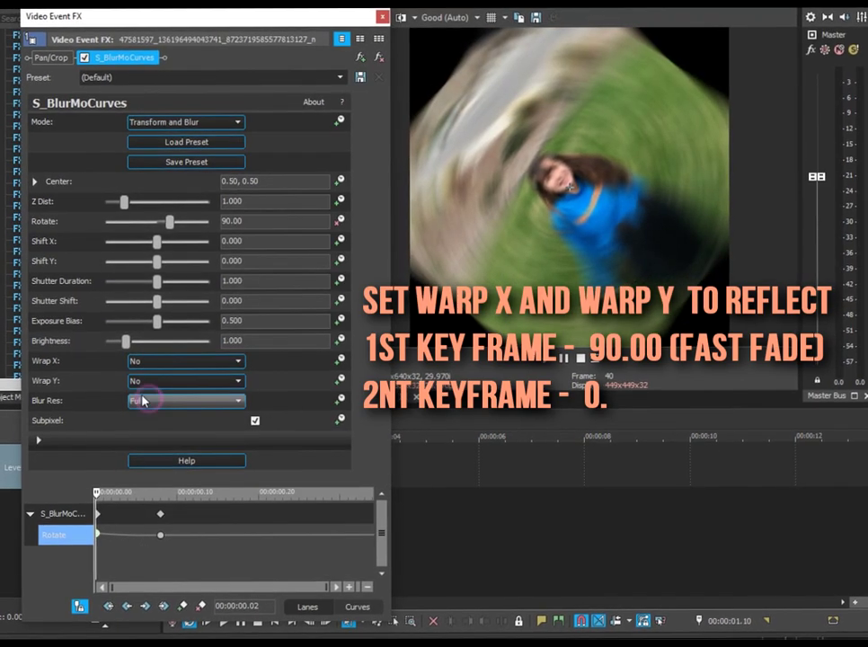
- Set S_BlurMoCurves Wrap X to Reflect, Wrap Y to Tile and Shutter Duration to 0.500, and close the effect settings
{"action": "left_click", "coordinate": [139, 361]}
{"action": "left_click", "coordinate": [141, 392]}
{"action": "left_click", "coordinate": [141, 380]}
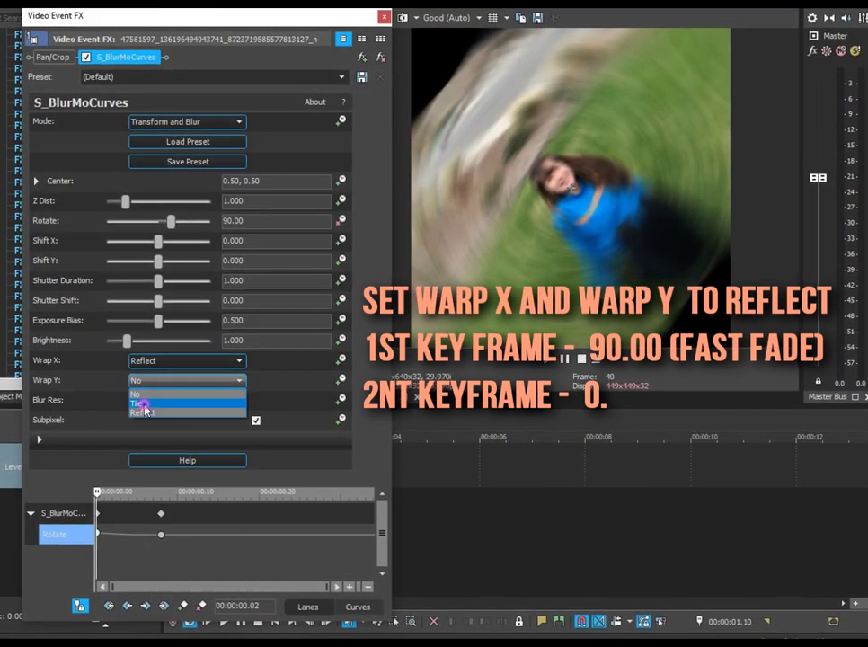
{"action": "left_click", "coordinate": [139, 402]}
{"action": "left_click", "coordinate": [266, 280]}
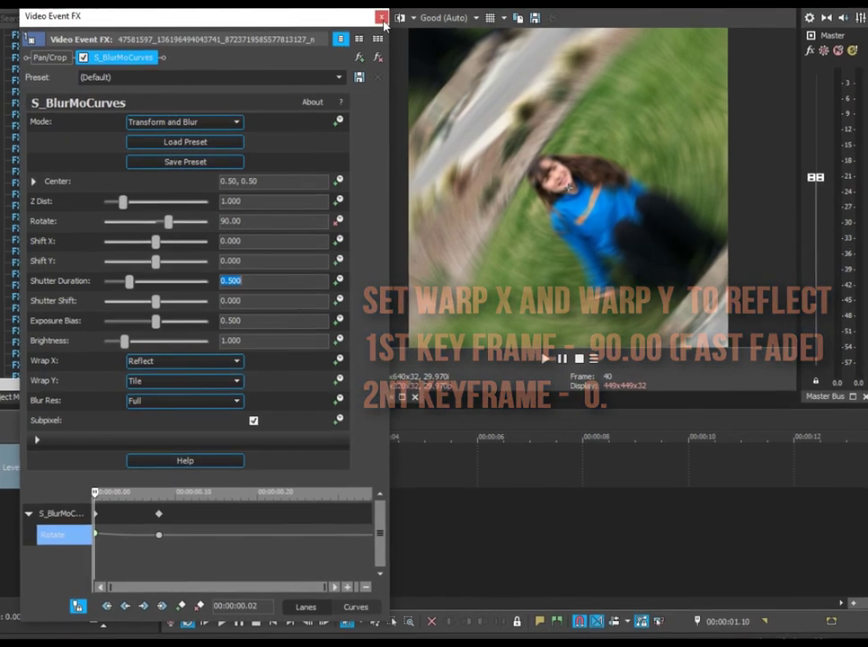
{"action": "left_click", "coordinate": [384, 17]}
- Apply the default S_FlysEyeRect preset to the second clip with Tile Frequency 3.00 and Inside Zdist 1.00
{"action": "scroll", "coordinate": [85, 201], "scroll_direction": "down", "scroll_amount": 9}
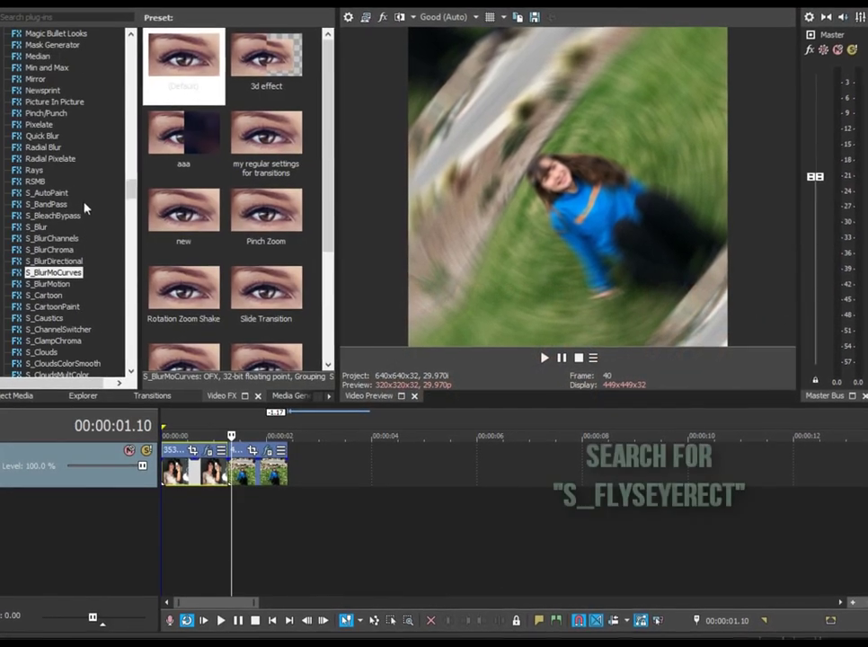
{"action": "scroll", "coordinate": [88, 219], "scroll_direction": "down", "scroll_amount": 7}
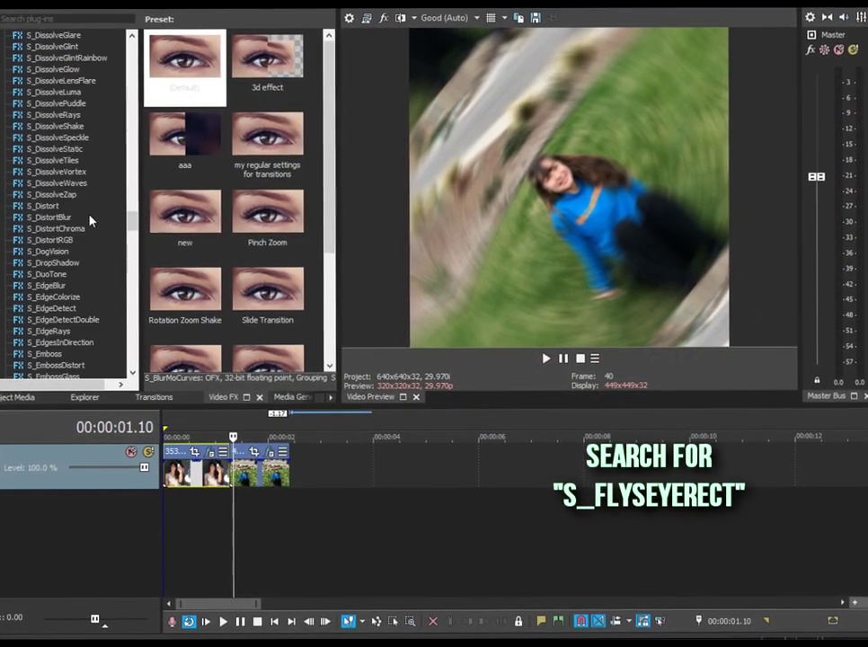
{"action": "scroll", "coordinate": [93, 218], "scroll_direction": "down", "scroll_amount": 10}
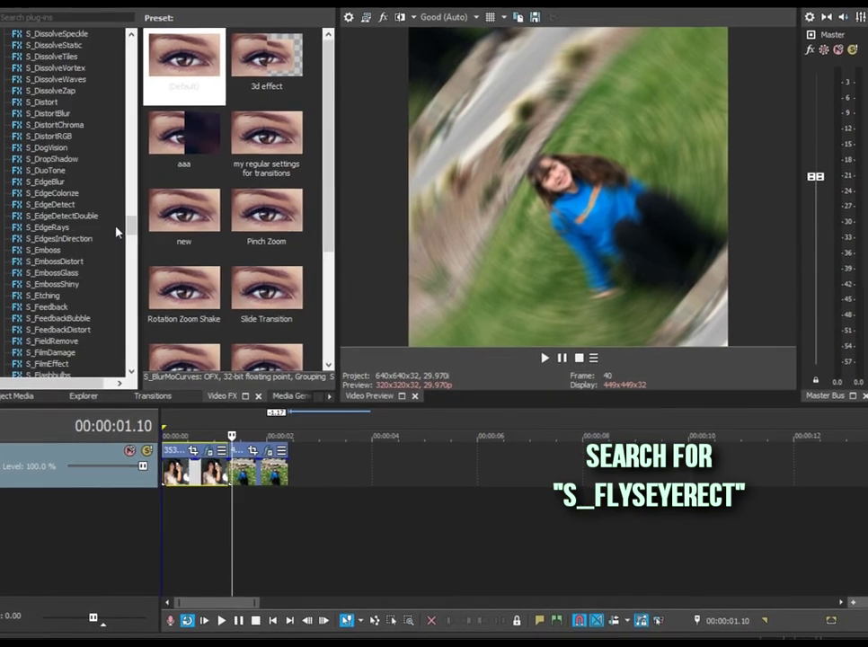
{"action": "scroll", "coordinate": [60, 165], "scroll_direction": "down", "scroll_amount": 20}
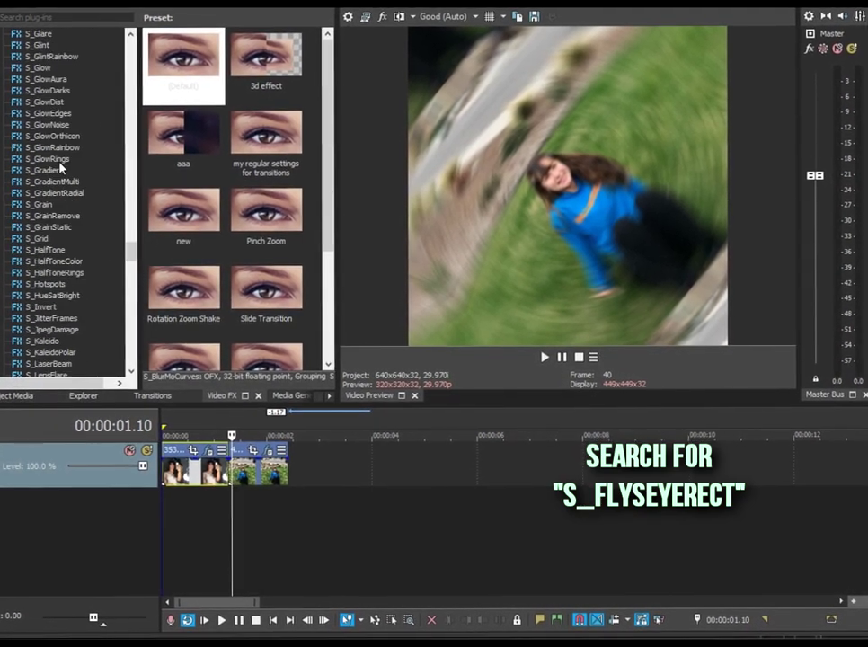
{"action": "scroll", "coordinate": [59, 167], "scroll_direction": "up", "scroll_amount": 9}
{"action": "scroll", "coordinate": [60, 168], "scroll_direction": "up", "scroll_amount": 15}
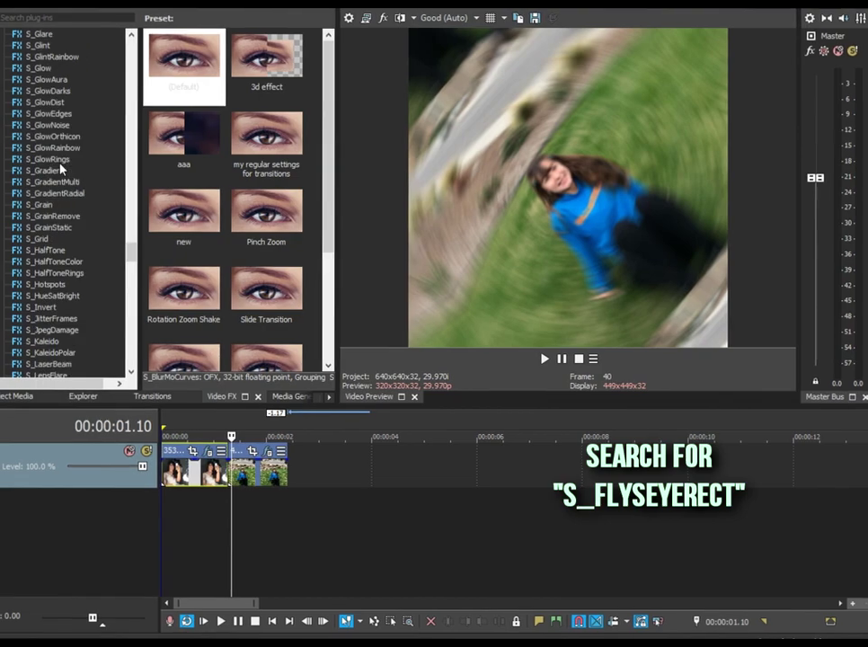
{"action": "left_click", "coordinate": [56, 231]}
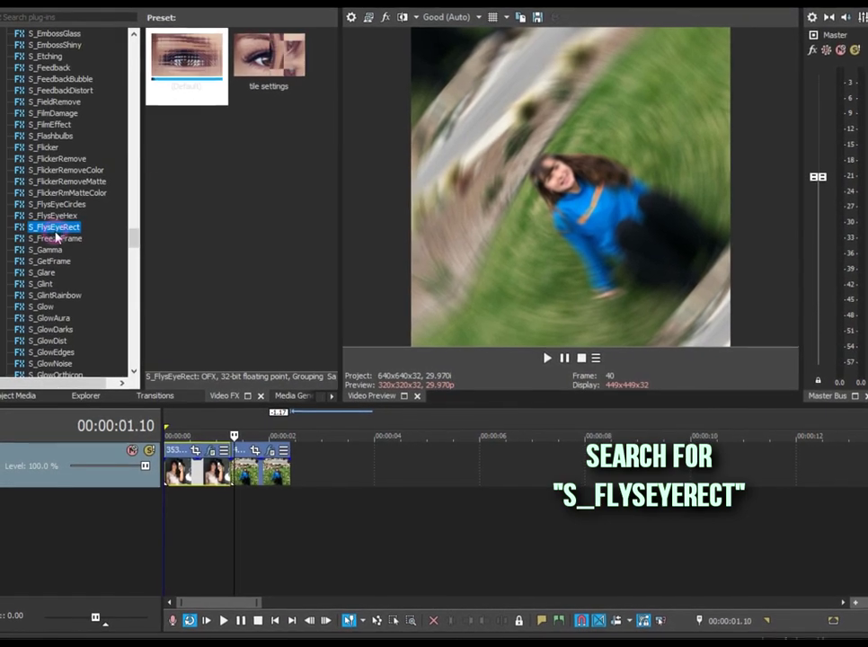
{"action": "left_click_drag", "start_coordinate": [205, 68], "coordinate": [253, 472]}
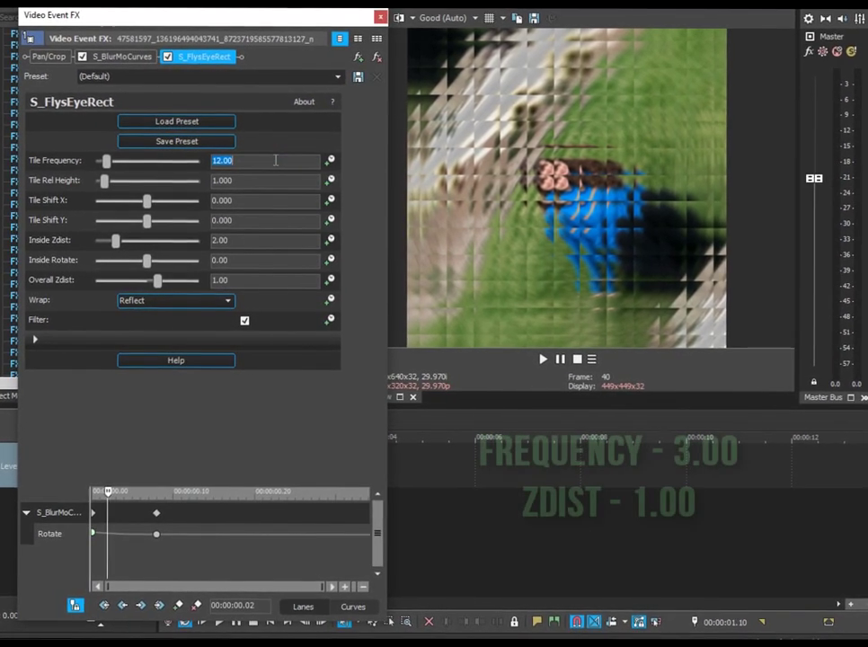
{"action": "type", "text": "3"}
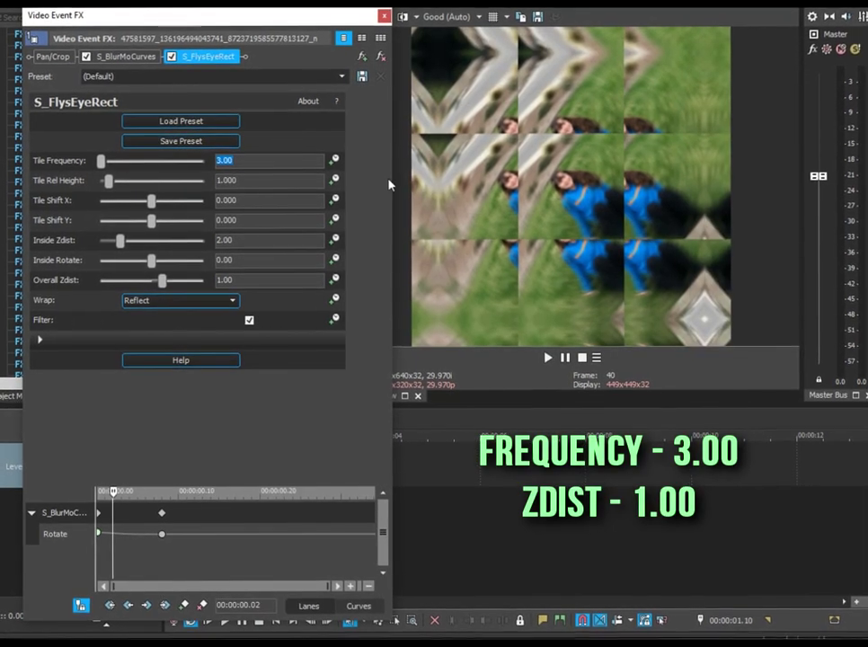
{"action": "key", "text": "Return"}
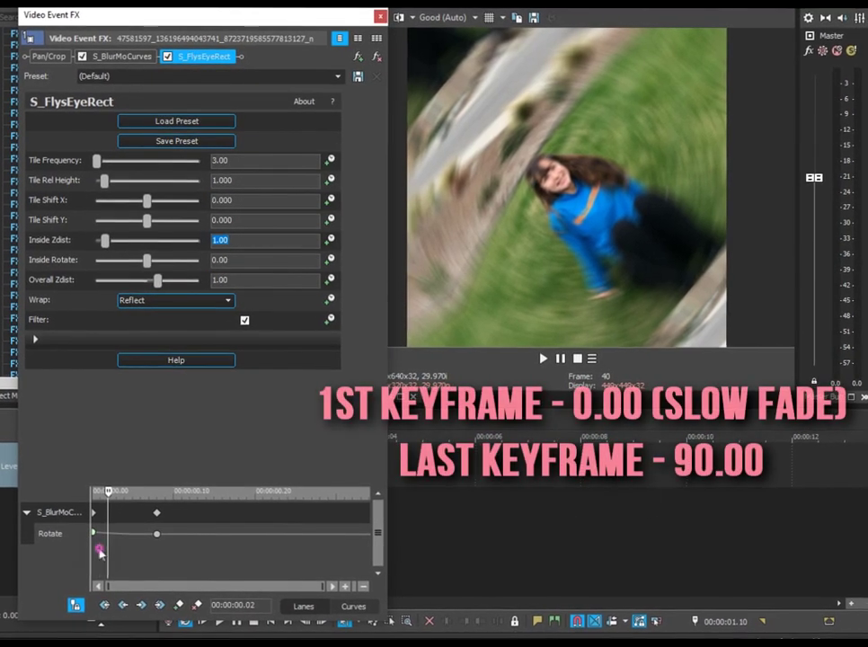
- Animate the S_FlysEyeRect Inside Rotate value with a -90.00 keyframe at 00:00:00.00 and a second keyframe at 00:00:00.08
{"action": "left_click_drag", "start_coordinate": [99, 554], "coordinate": [86, 559]}
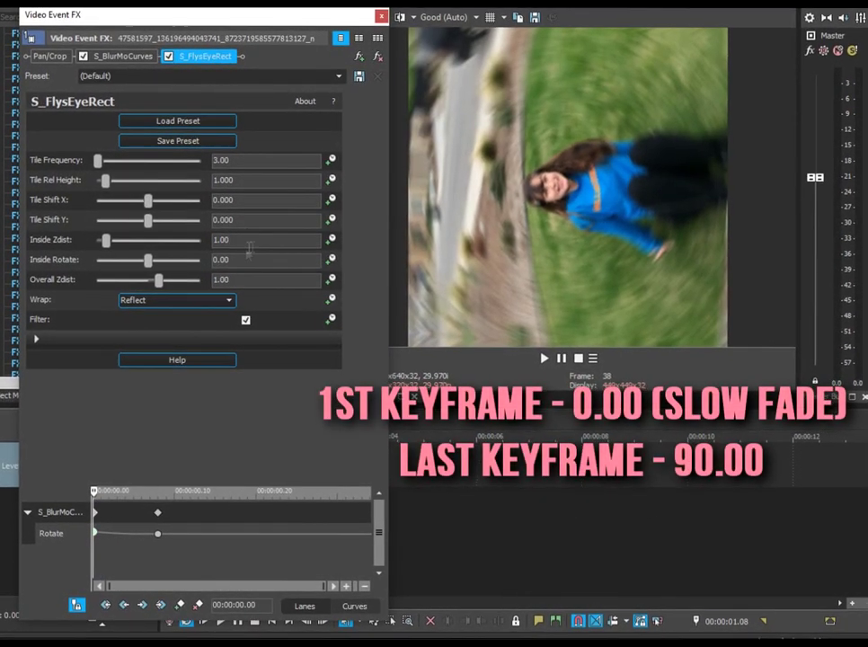
{"action": "double_click", "coordinate": [247, 262]}
{"action": "type", "text": "-90"}
{"action": "key", "text": "Return"}
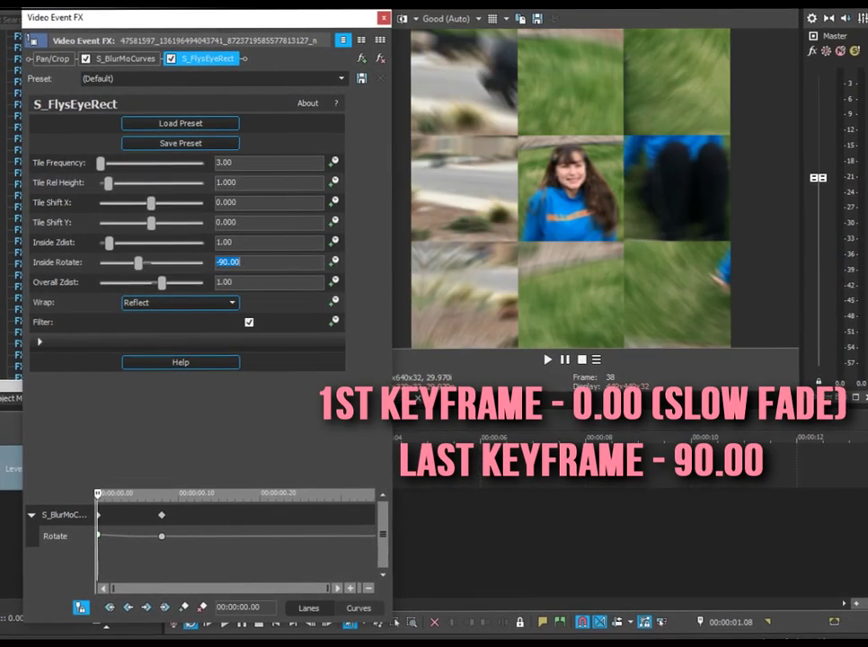
{"action": "left_click", "coordinate": [331, 260]}
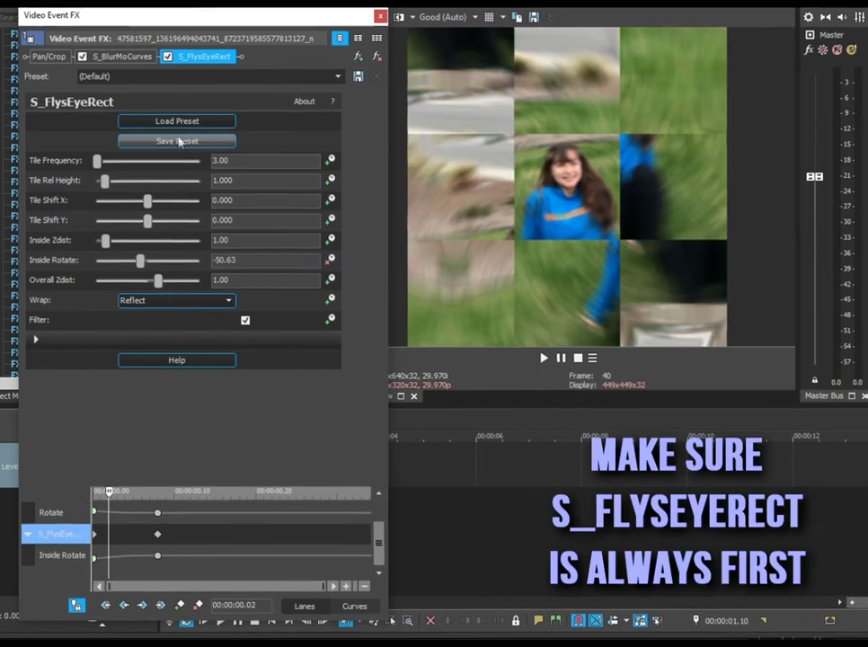
- Place S_FlysEyeRect before S_BlurMoCurves in the second clip's effect chain and close the effect settings
{"action": "left_click_drag", "start_coordinate": [184, 58], "coordinate": [87, 60]}
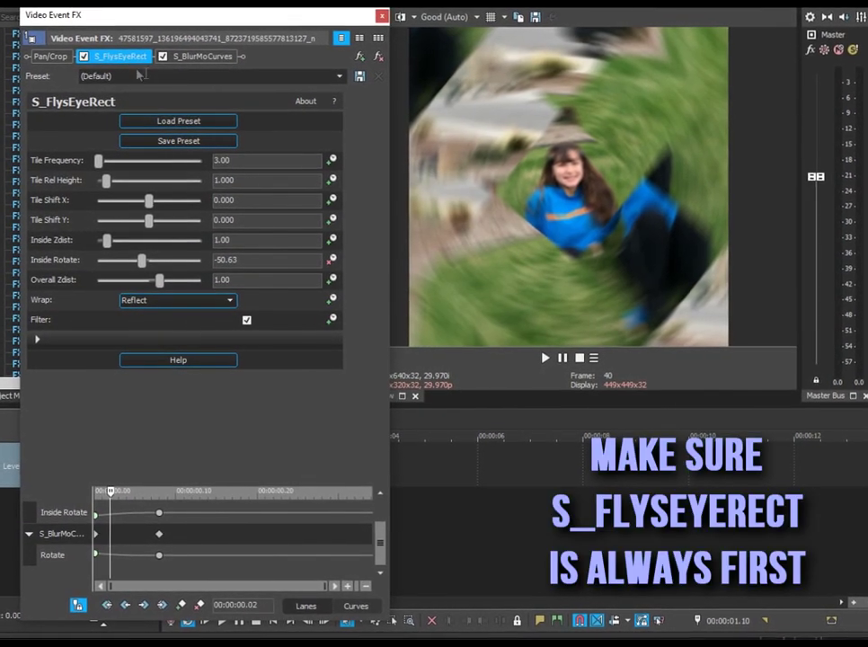
{"action": "left_click", "coordinate": [381, 17]}
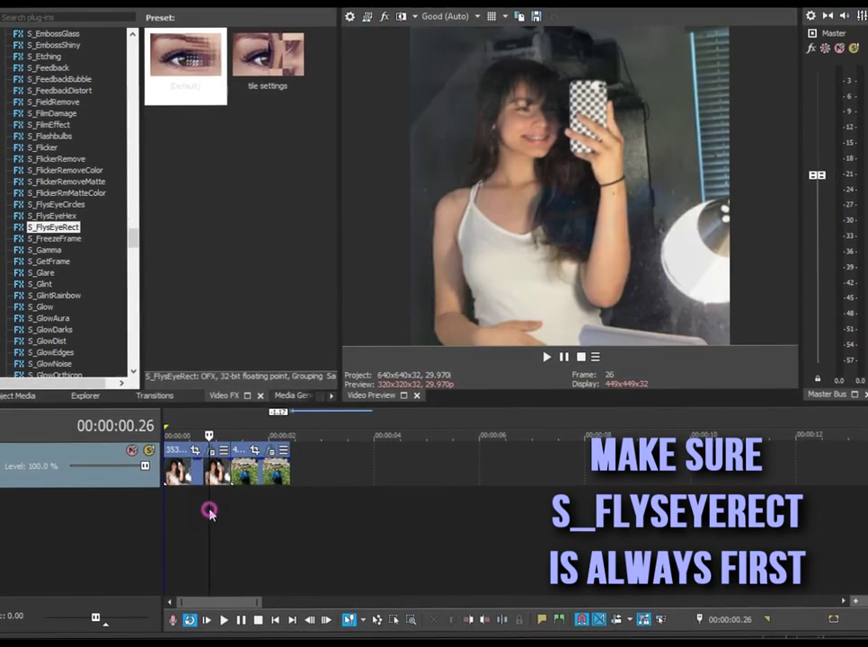